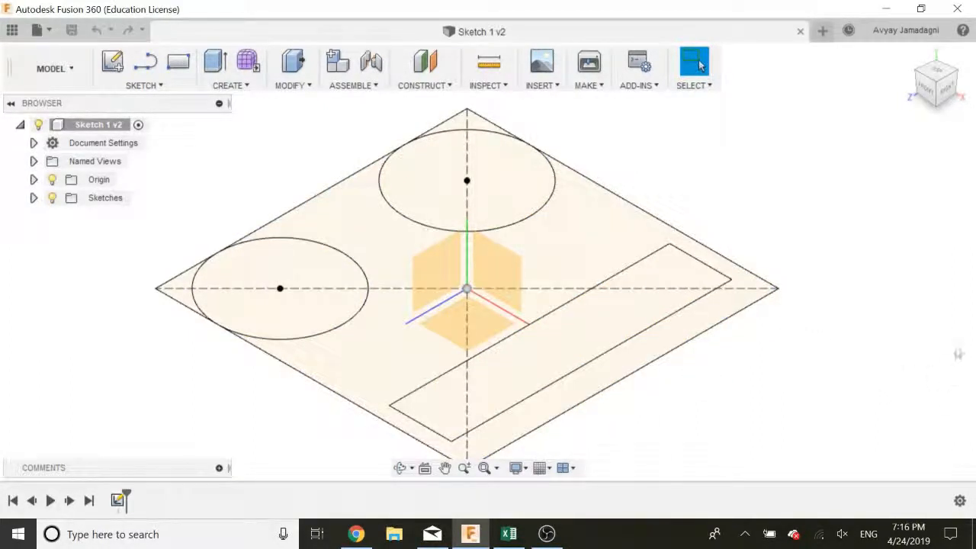
# Hide the origin planes and axes so only the sketch is displayed.
pyautogui.scroll(-4, 901, 339)
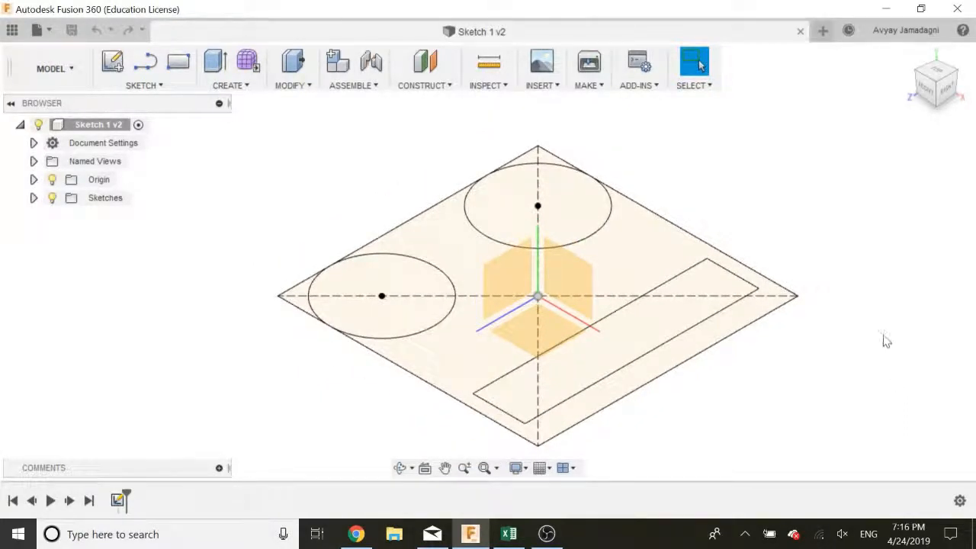
pyautogui.scroll(-1, 882, 335)
pyautogui.moveTo(881, 333)
pyautogui.mouseDown(button='middle')
pyautogui.moveTo(791, 305)
pyautogui.moveTo(803, 316)
pyautogui.mouseUp(button='middle')
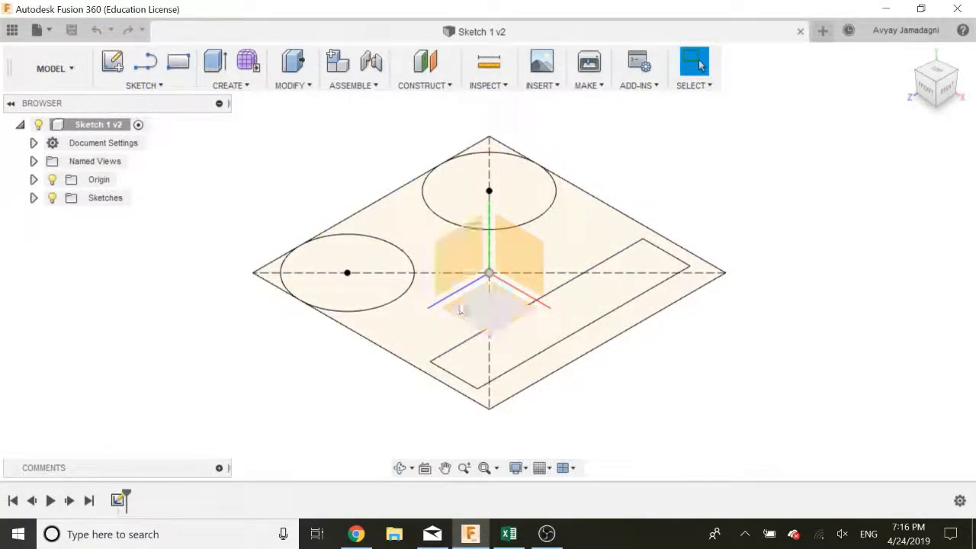
pyautogui.click(52, 180)
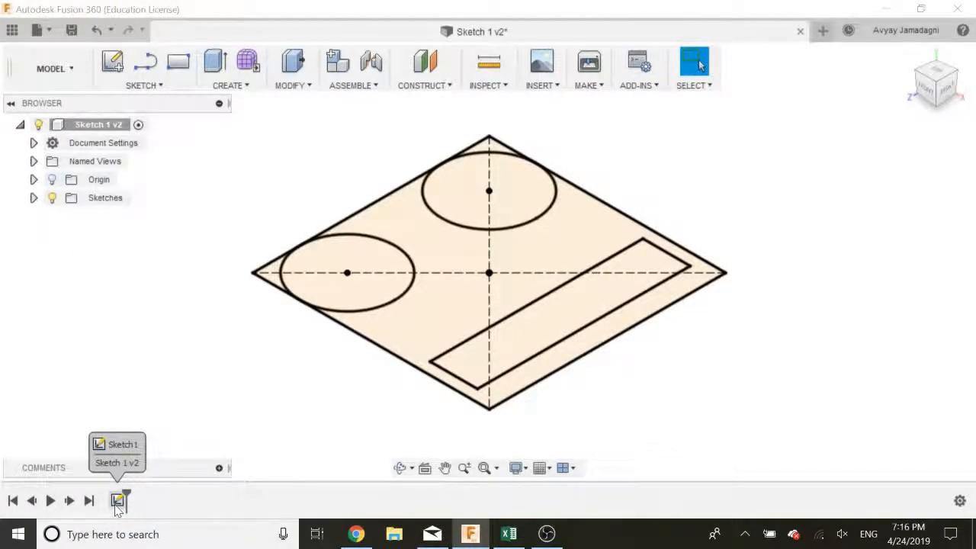
# Highlight Sketch1 from the document's sketch list to examine its geometry, and clear the selection.
pyautogui.click(33, 198)
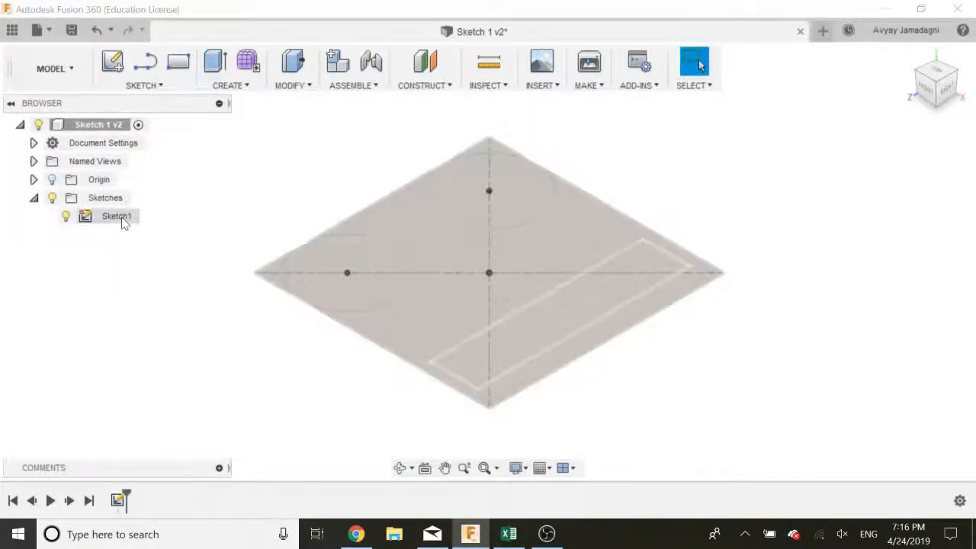
pyautogui.click(118, 217)
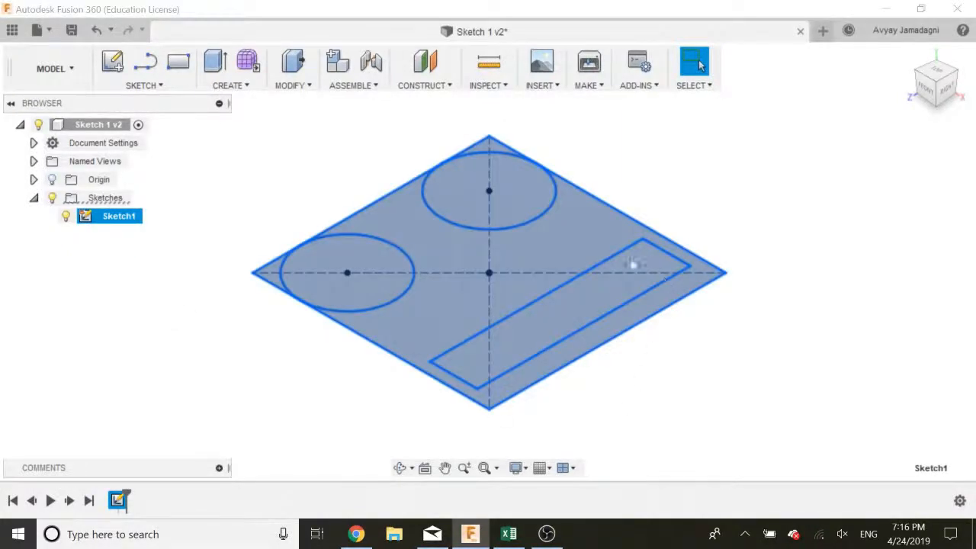
pyautogui.click(154, 297)
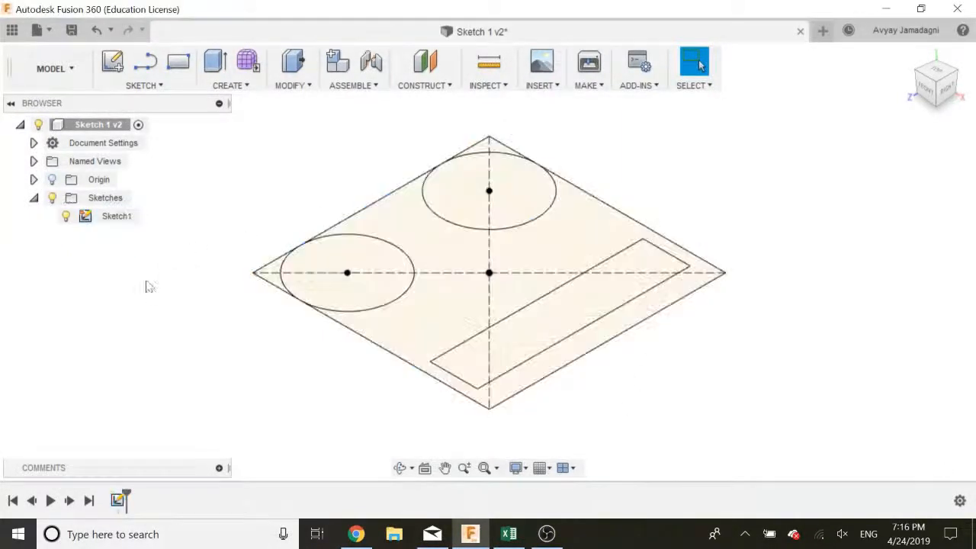
pyautogui.click(34, 198)
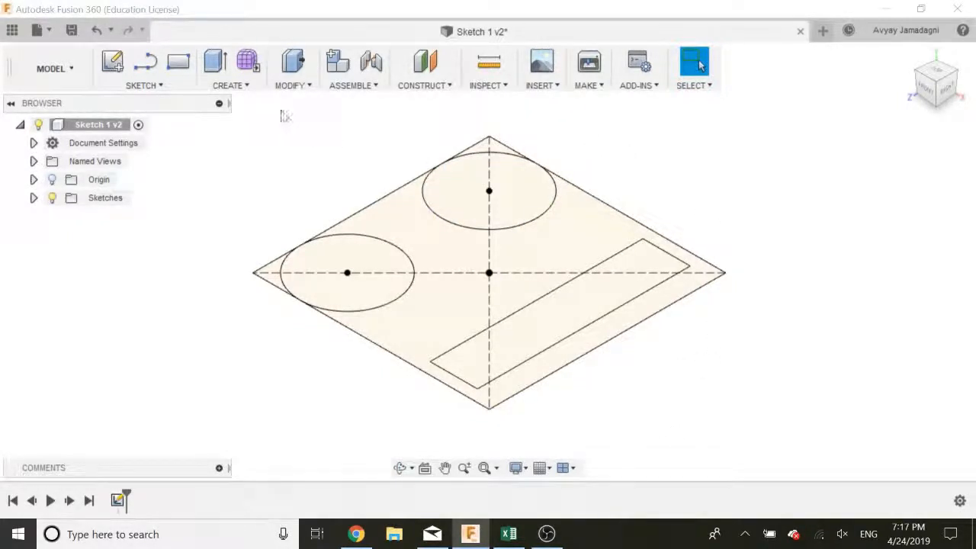
# Start an Extrude with Symmetric direction and select all profiles of the square sketch.
pyautogui.click(236, 85)
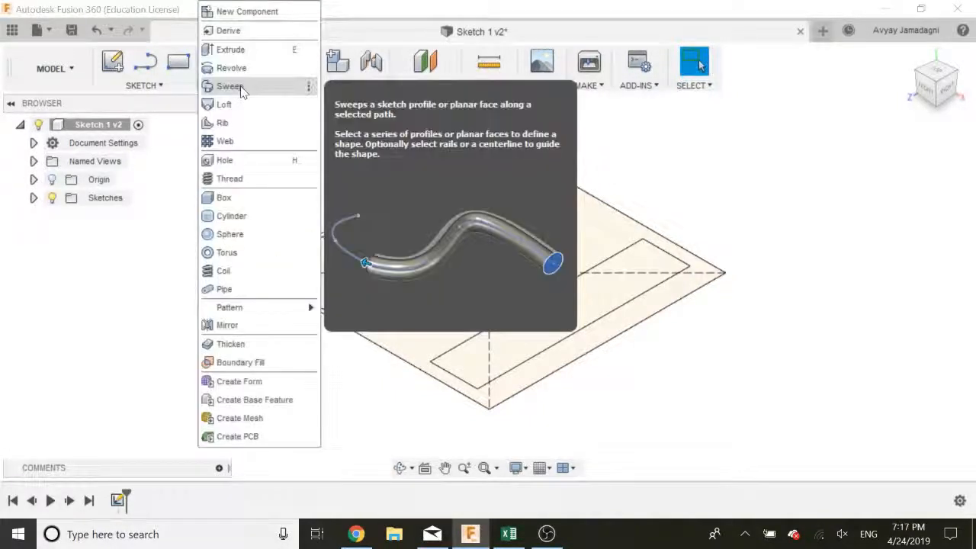
pyautogui.click(230, 50)
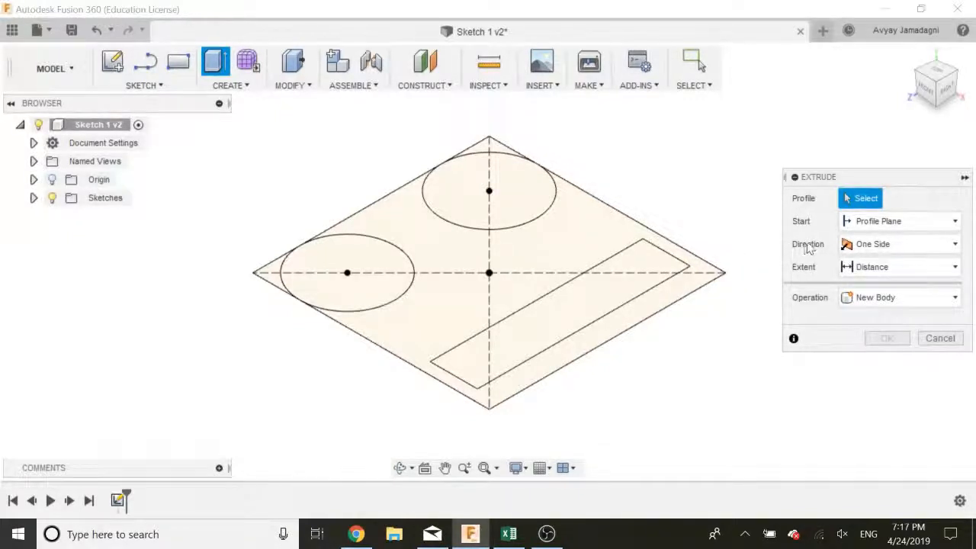
pyautogui.click(957, 245)
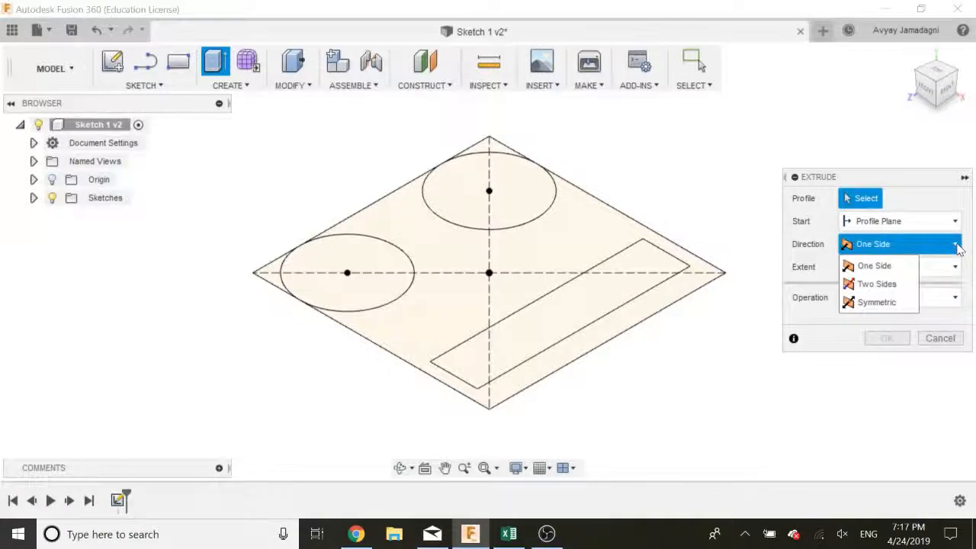
pyautogui.click(884, 303)
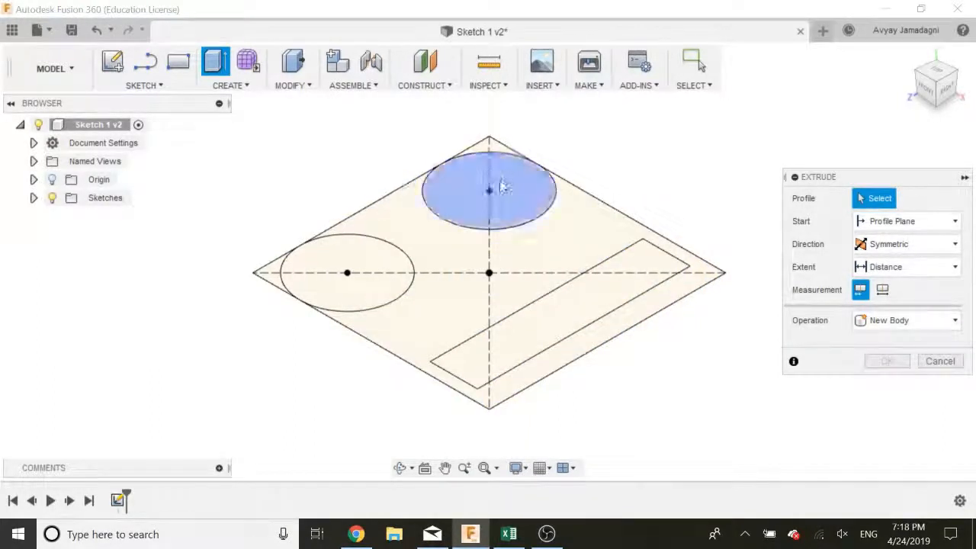
pyautogui.scroll(-2, 499, 183)
pyautogui.scroll(-2, 499, 181)
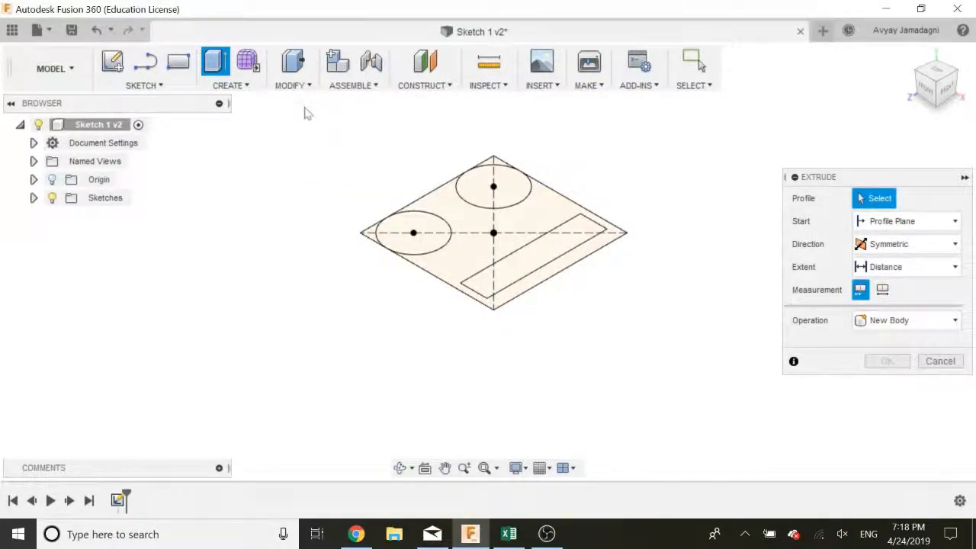
pyautogui.moveTo(301, 104)
pyautogui.mouseDown()
pyautogui.moveTo(605, 282)
pyautogui.moveTo(664, 350)
pyautogui.mouseUp()
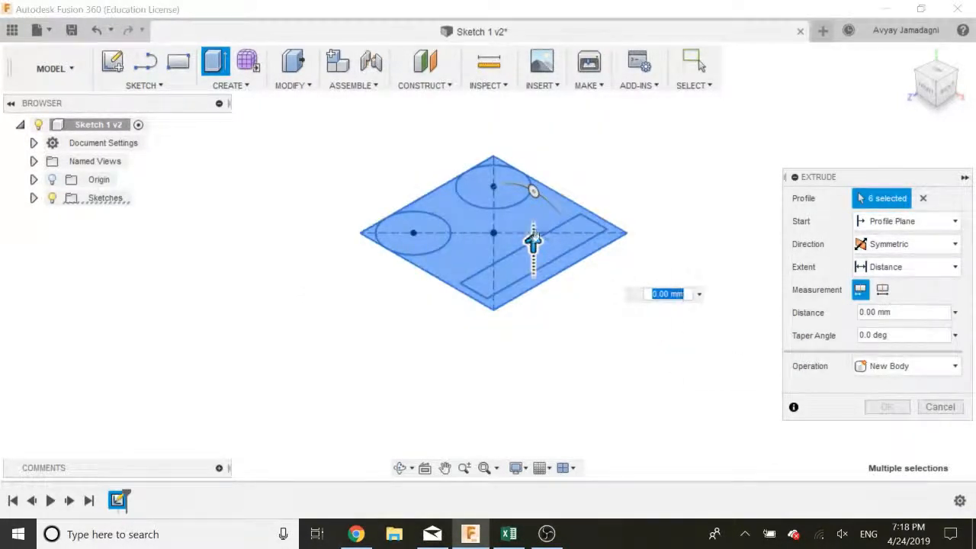
# Try extrusion distances of 40 mm and 30 mm on the selected profiles.
pyautogui.moveTo(533, 242); pyautogui.dragTo(557, 191)
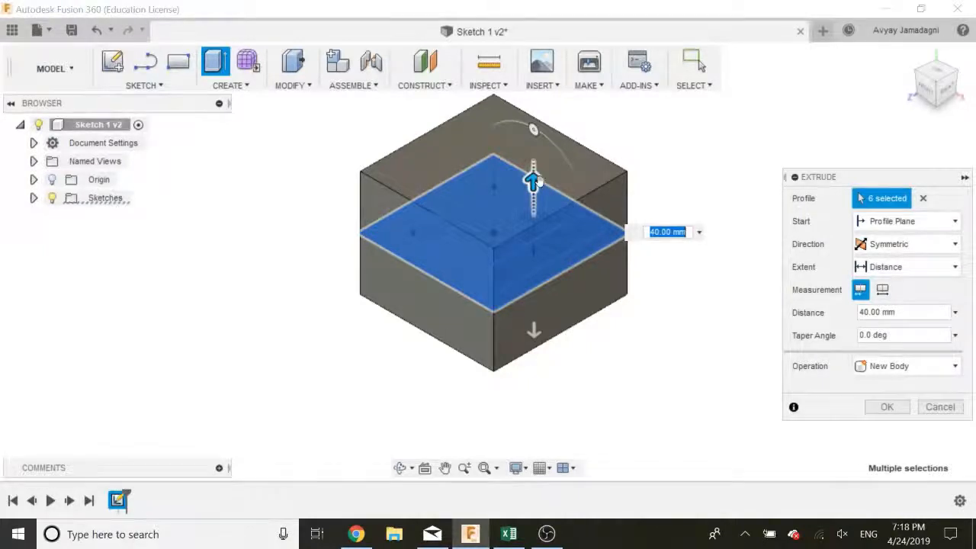
pyautogui.moveTo(532, 180); pyautogui.dragTo(567, 211)
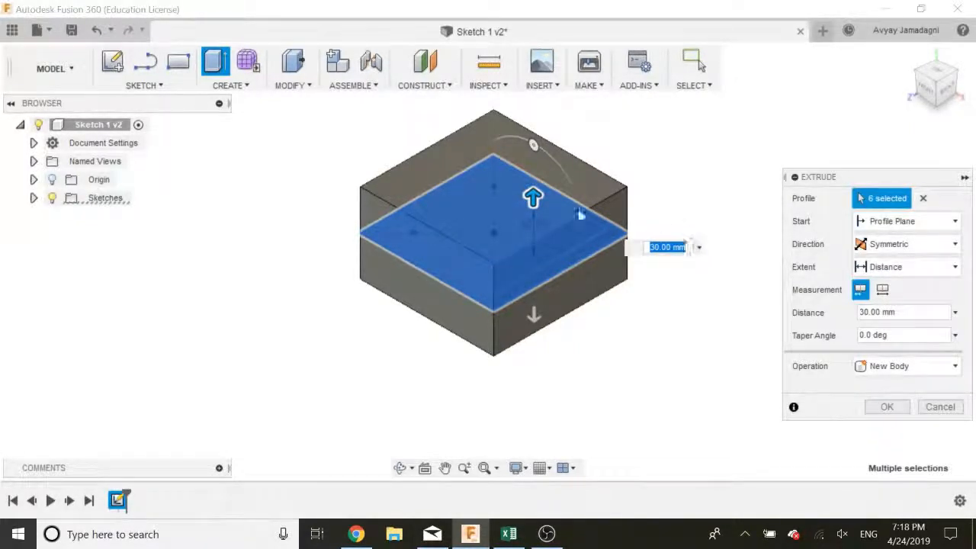
pyautogui.moveTo(533, 198)
pyautogui.mouseDown()
pyautogui.moveTo(540, 180)
pyautogui.moveTo(537, 200)
pyautogui.mouseUp()
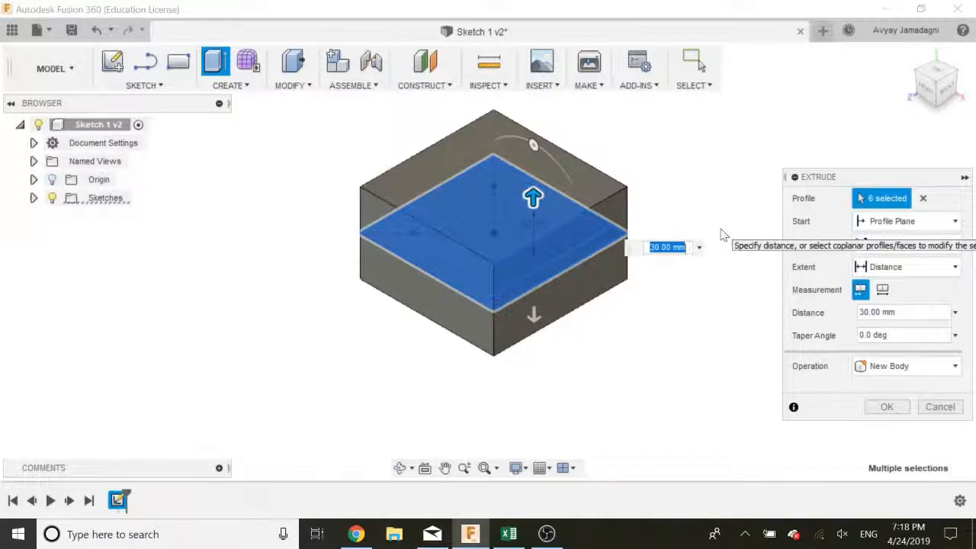
# Set the symmetric extrusion distance to 10 cm and create the block as a new body.
pyautogui.write('10')
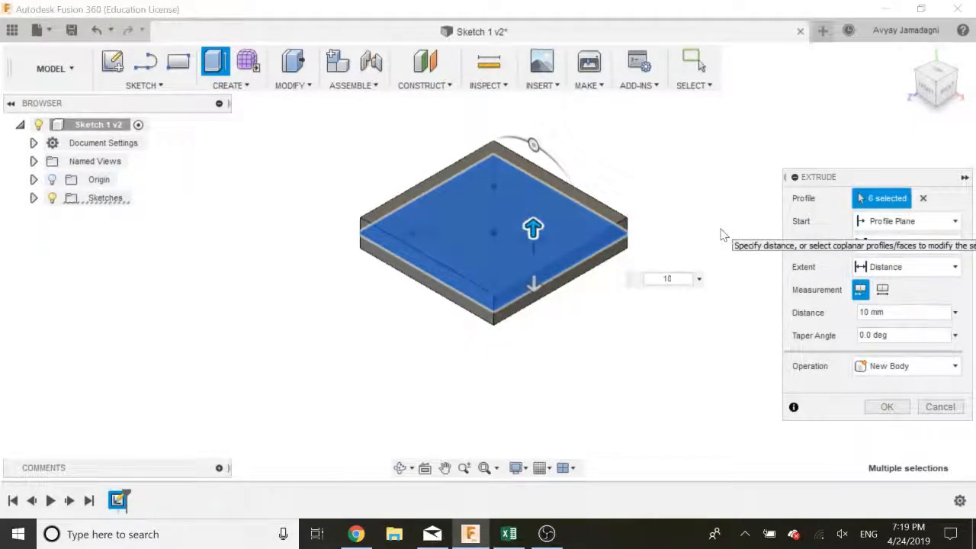
pyautogui.write(' cm')
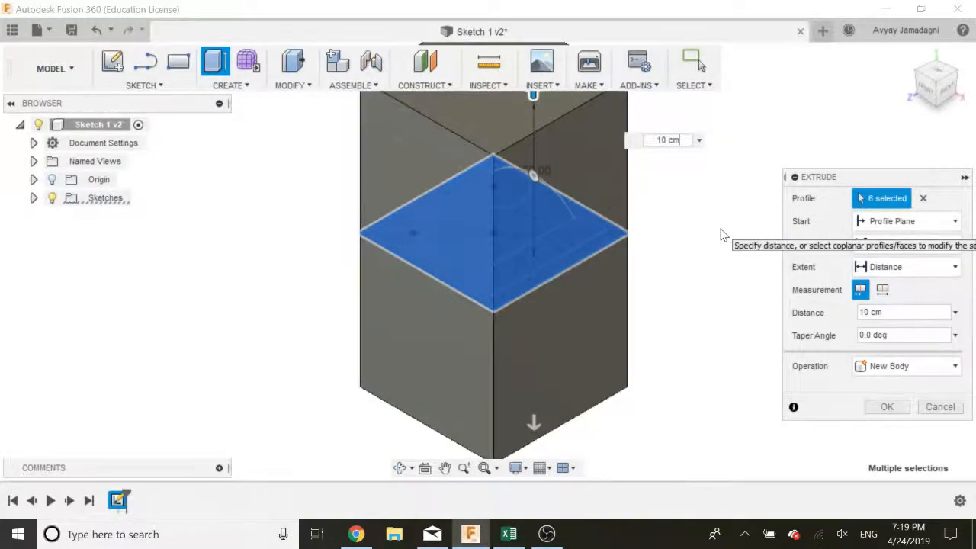
pyautogui.press('Return')
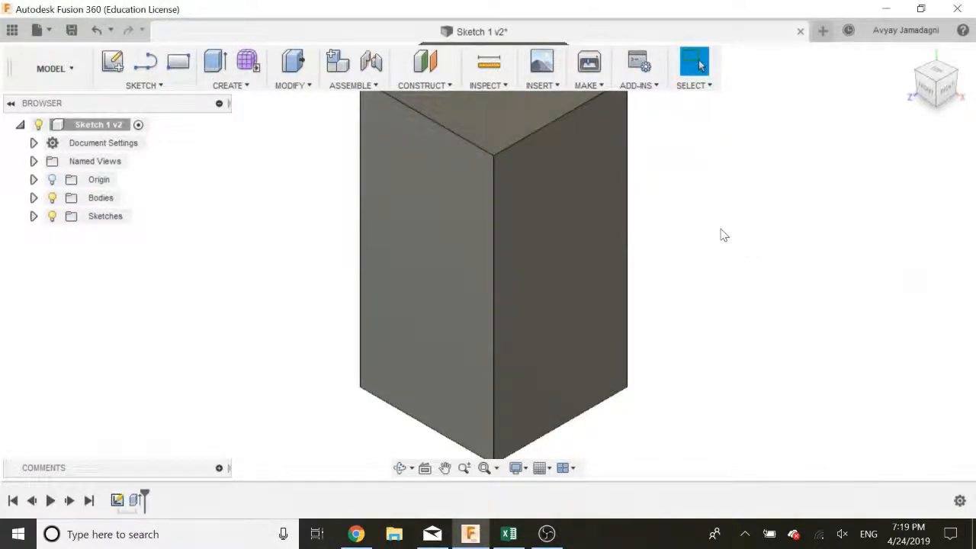
pyautogui.keyDown('shift'); pyautogui.moveTo(414, 348); pyautogui.dragTo(638, 246, button='middle'); pyautogui.keyUp('shift')
pyautogui.press('Escape')
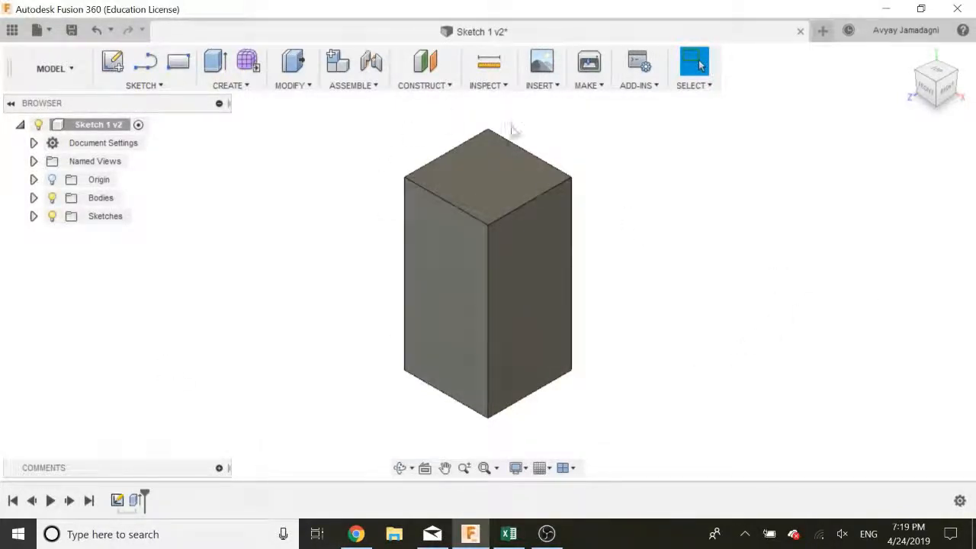
# Make Sketch1 visible again inside the extruded block.
pyautogui.click(33, 216)
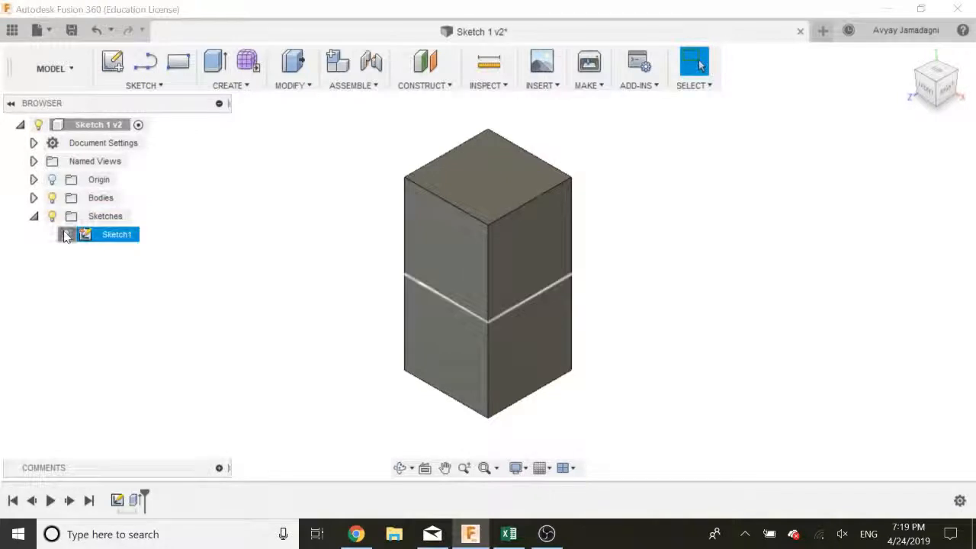
pyautogui.click(65, 234)
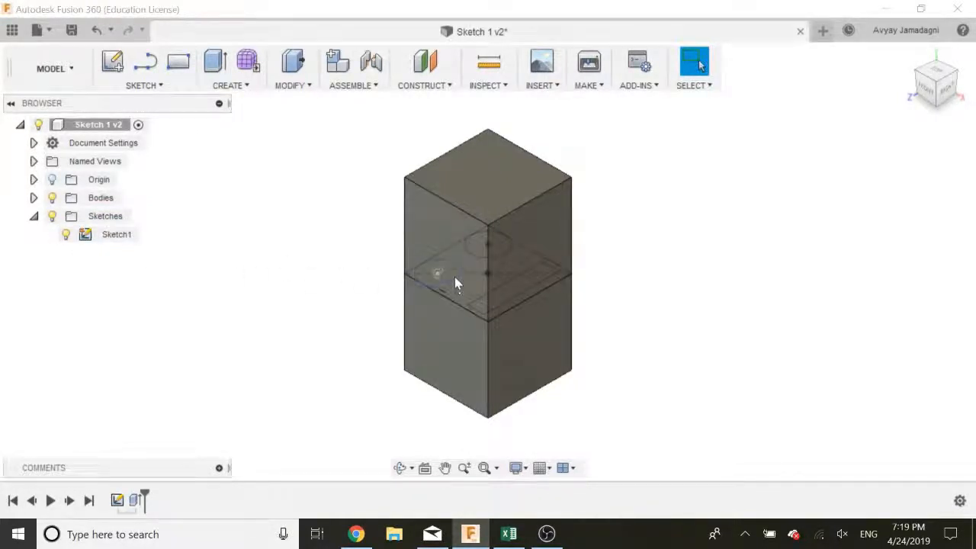
pyautogui.click(34, 217)
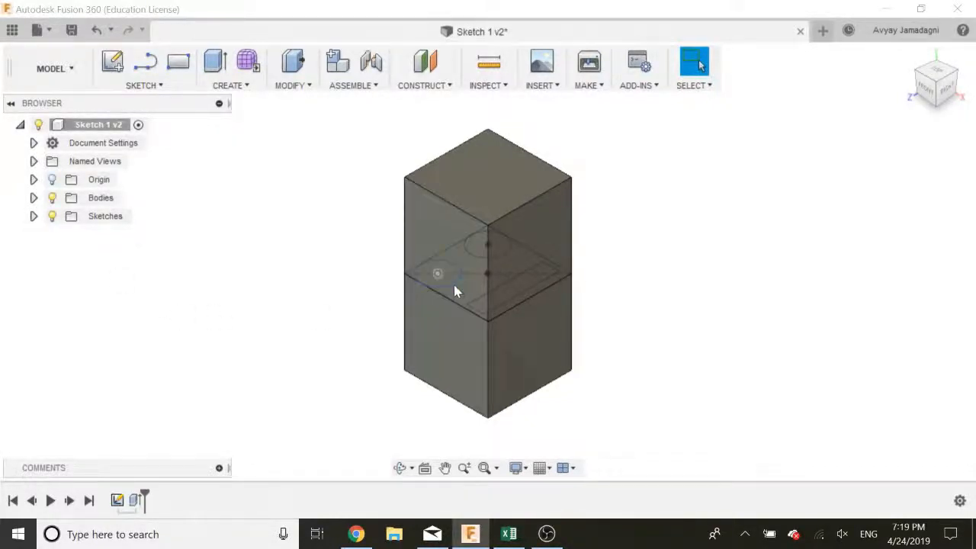
# Hide the bodies so the sketch profiles can be selected freely.
pyautogui.scroll(3, 454, 284)
pyautogui.scroll(-2, 452, 284)
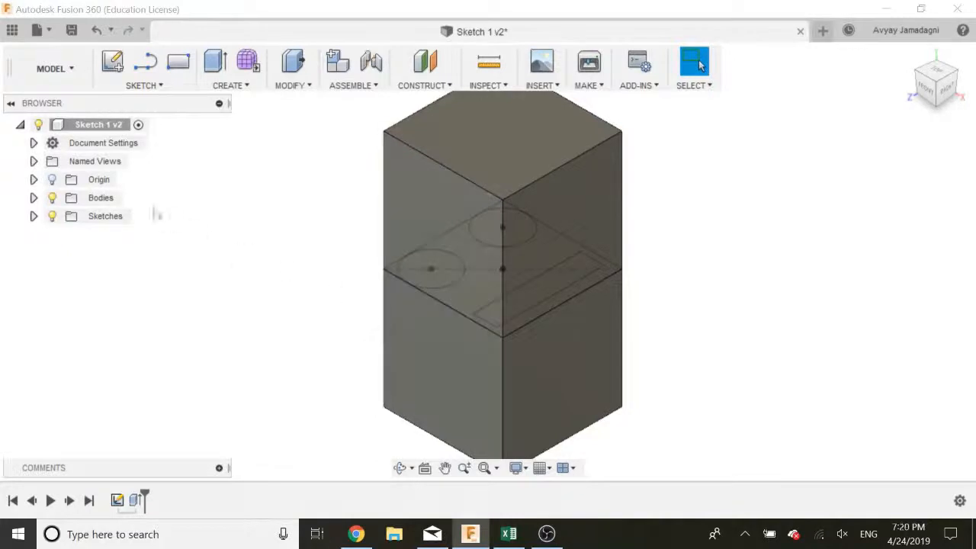
pyautogui.click(67, 197)
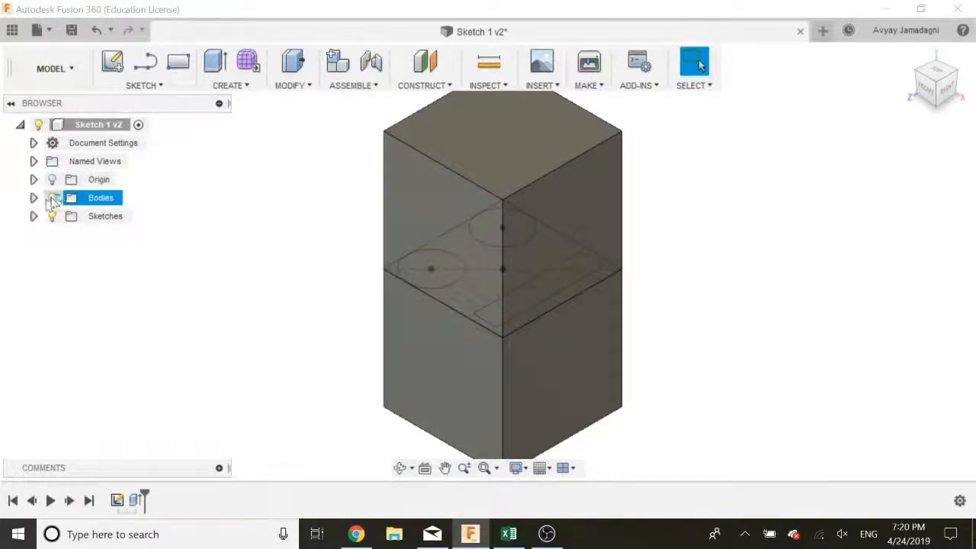
pyautogui.click(51, 198)
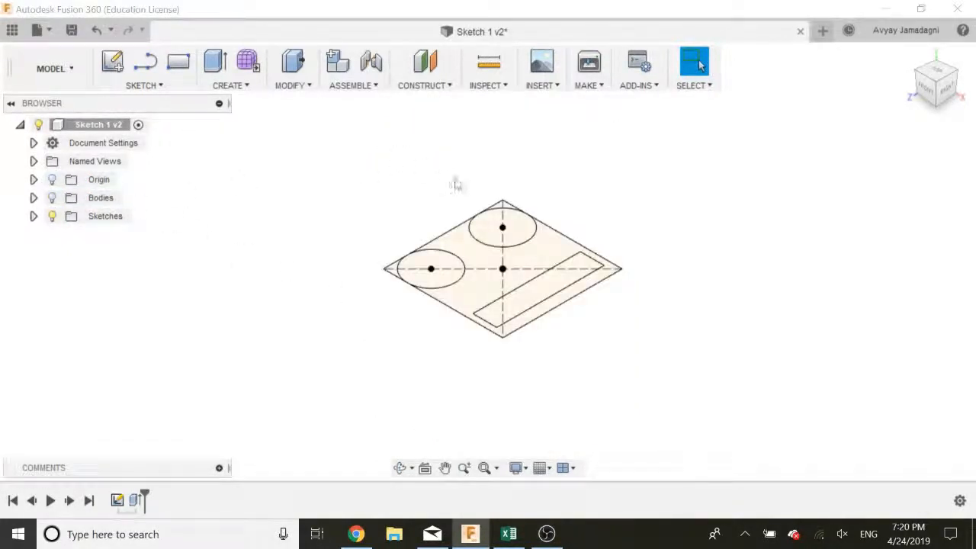
pyautogui.scroll(3, 499, 238)
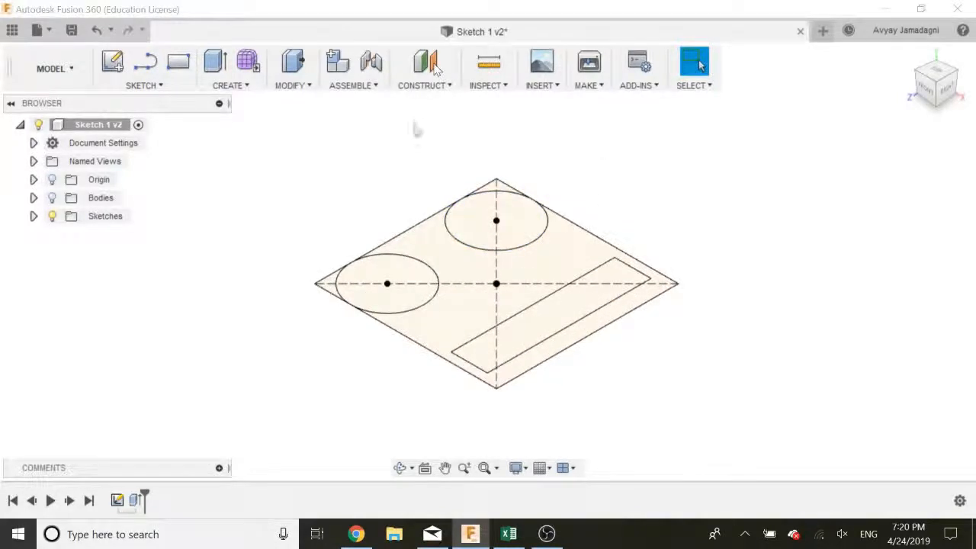
# Extrude the circle at the sketch's back corner 30 mm upward and show the bodies so it previews as a cut.
pyautogui.click(516, 237)
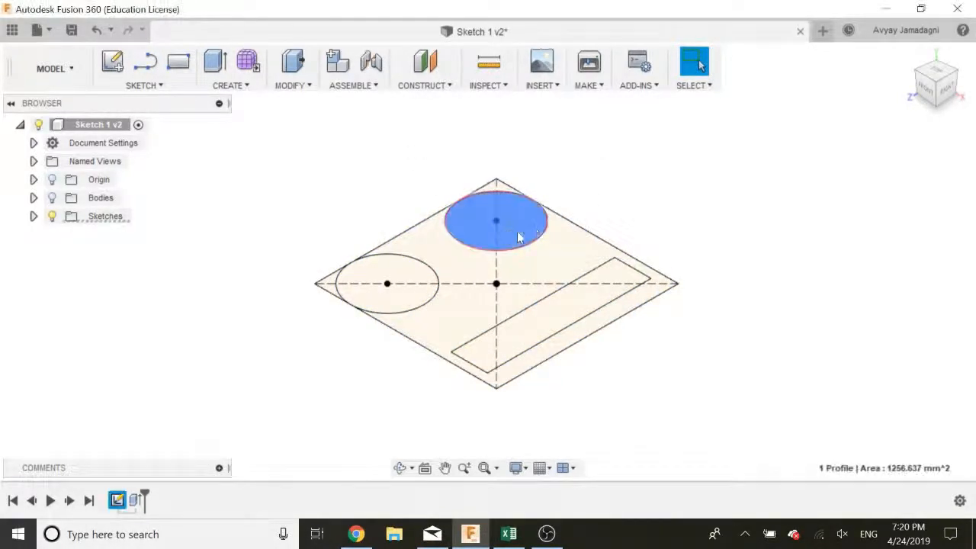
pyautogui.click(214, 61)
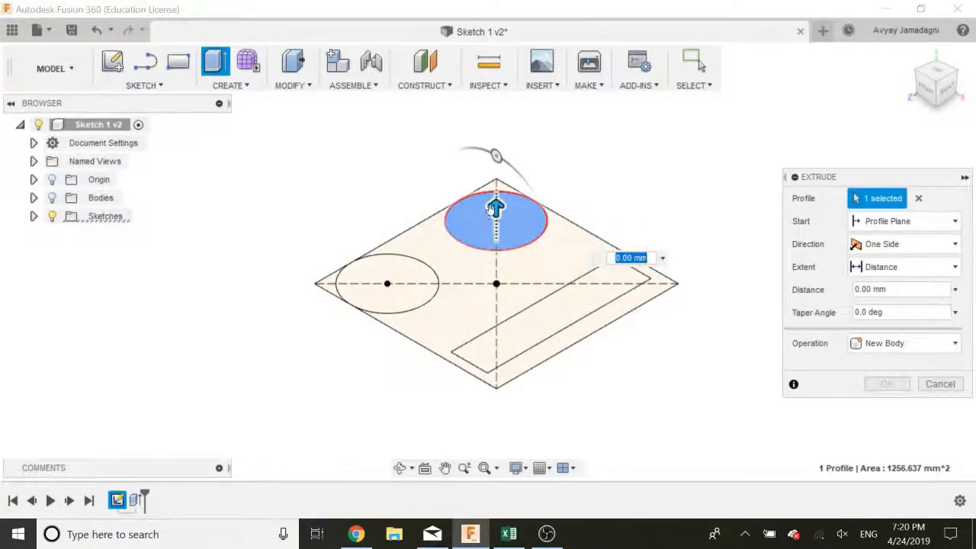
pyautogui.moveTo(494, 210); pyautogui.dragTo(520, 144)
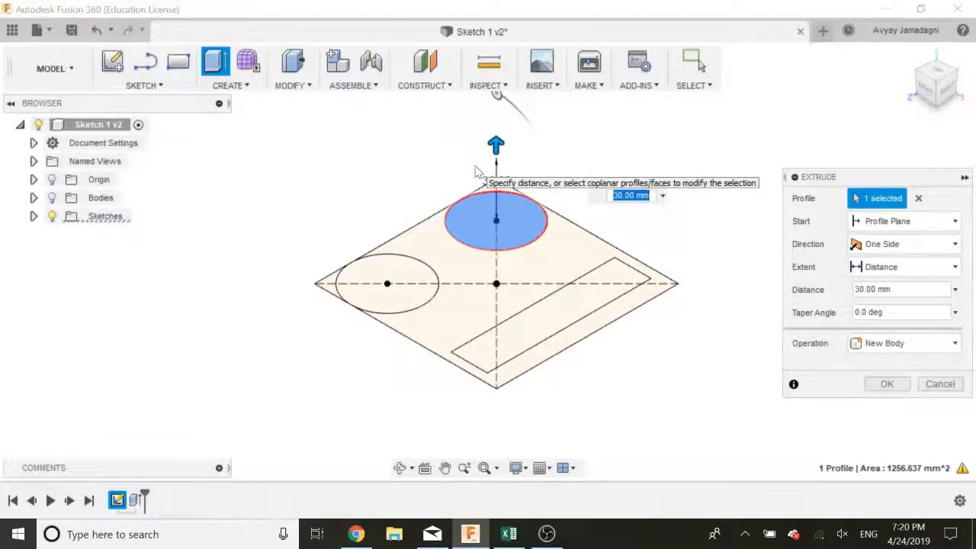
pyautogui.click(52, 198)
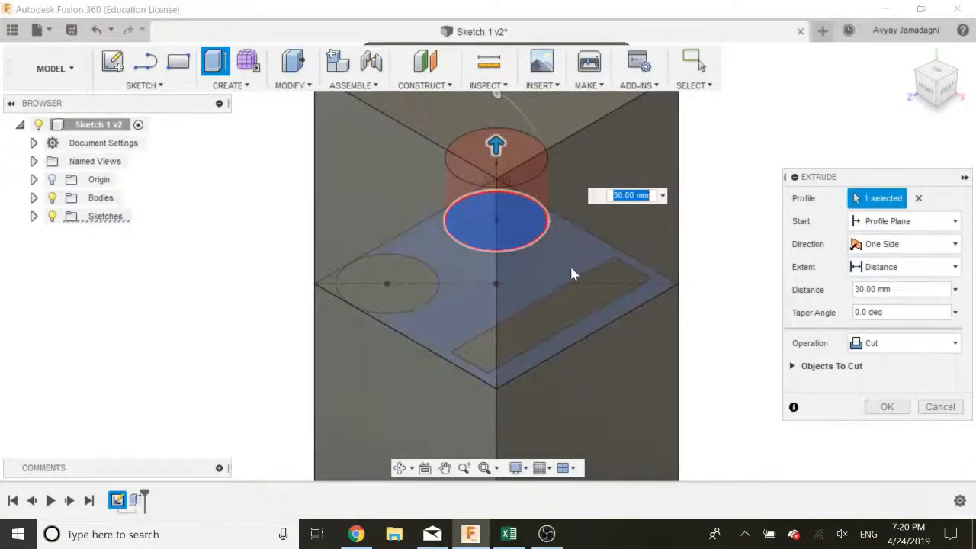
# Try a 50 mm cut distance for the back circle and return the distance to 0 mm.
pyautogui.scroll(-1, 526, 217)
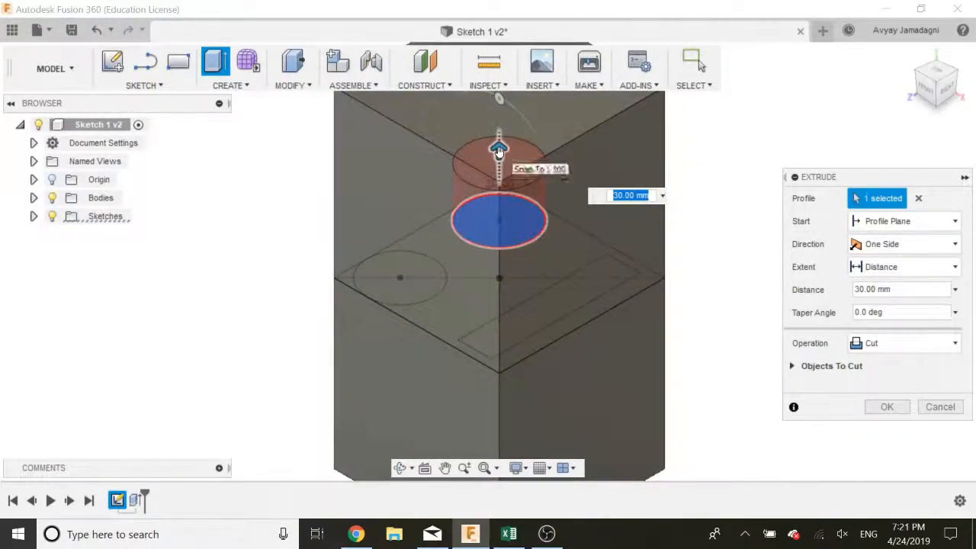
pyautogui.moveTo(498, 149); pyautogui.dragTo(501, 111)
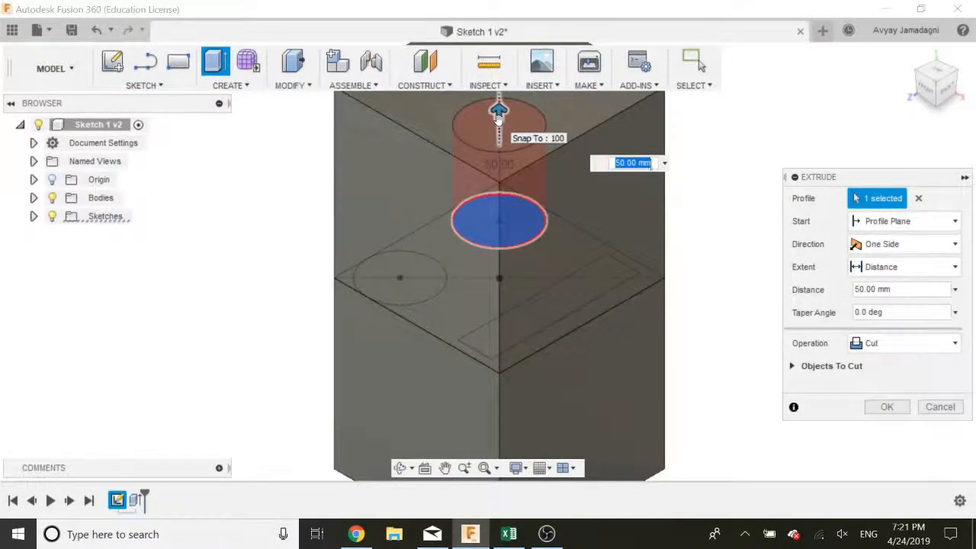
pyautogui.moveTo(498, 113)
pyautogui.mouseDown()
pyautogui.moveTo(498, 272)
pyautogui.moveTo(484, 319)
pyautogui.moveTo(501, 207)
pyautogui.mouseUp()
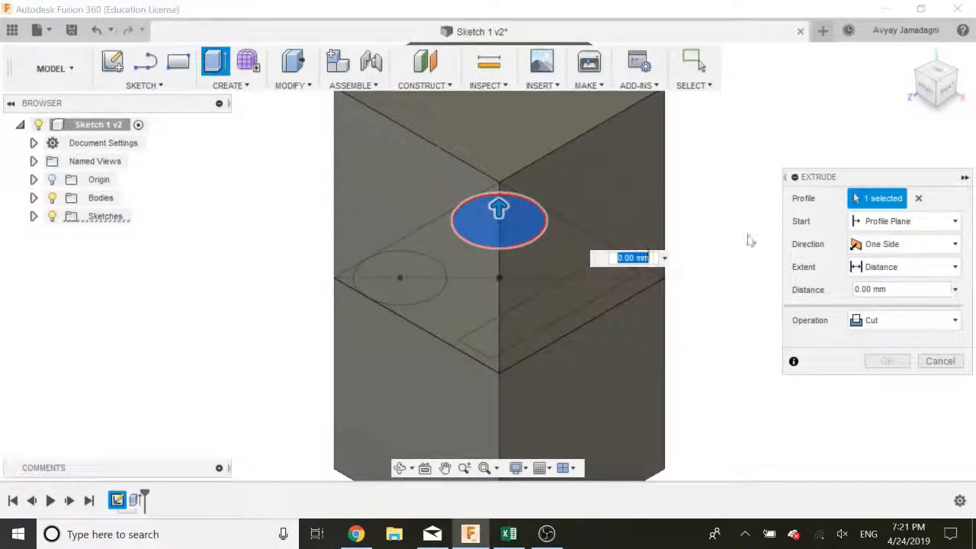
# Try a symmetric direction with the Distance extent for the back circle's cut.
pyautogui.click(922, 247)
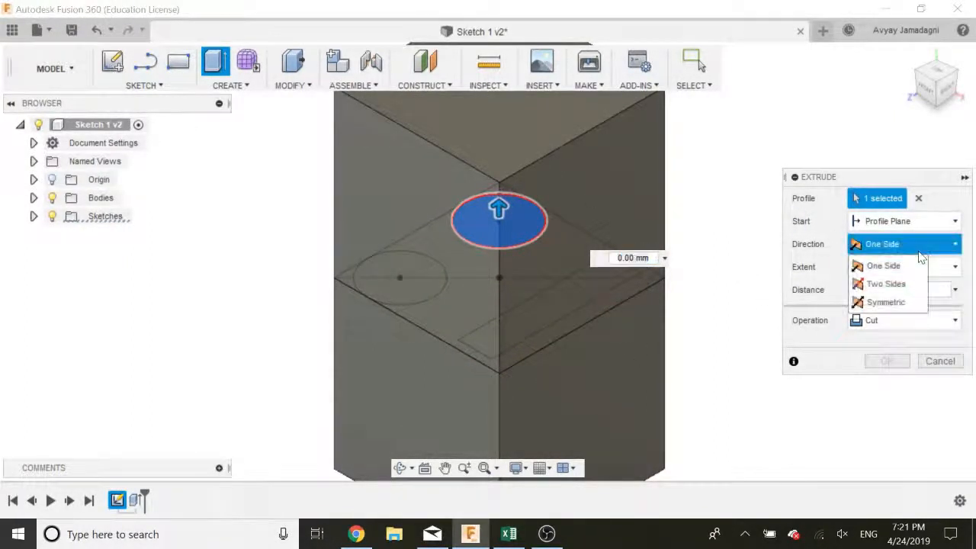
pyautogui.click(888, 302)
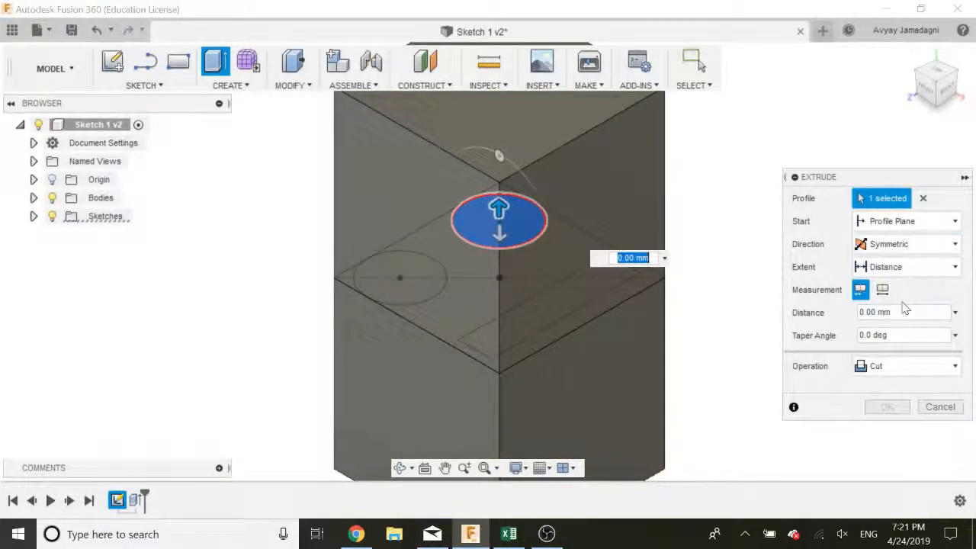
pyautogui.moveTo(504, 206)
pyautogui.mouseDown()
pyautogui.moveTo(501, 130)
pyautogui.moveTo(498, 218)
pyautogui.mouseUp()
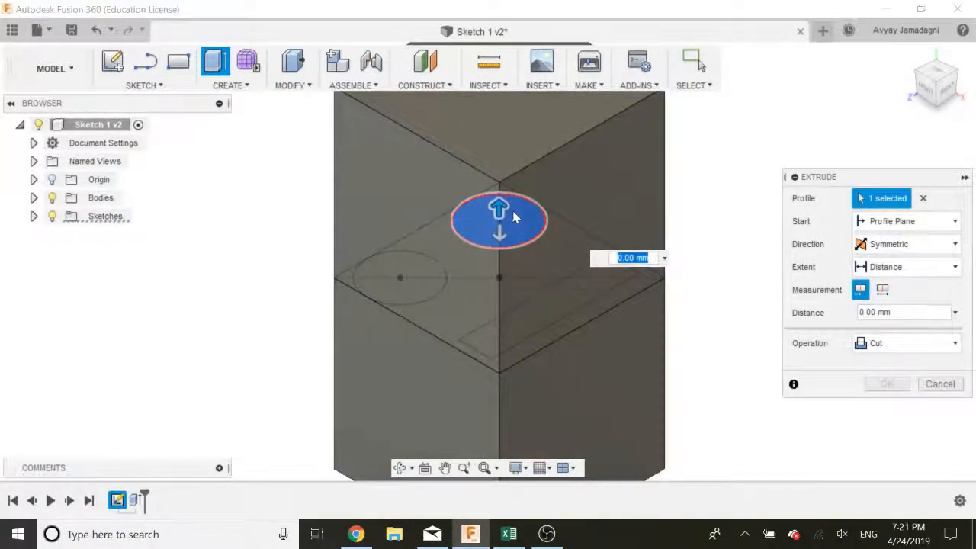
pyautogui.scroll(-5, 618, 165)
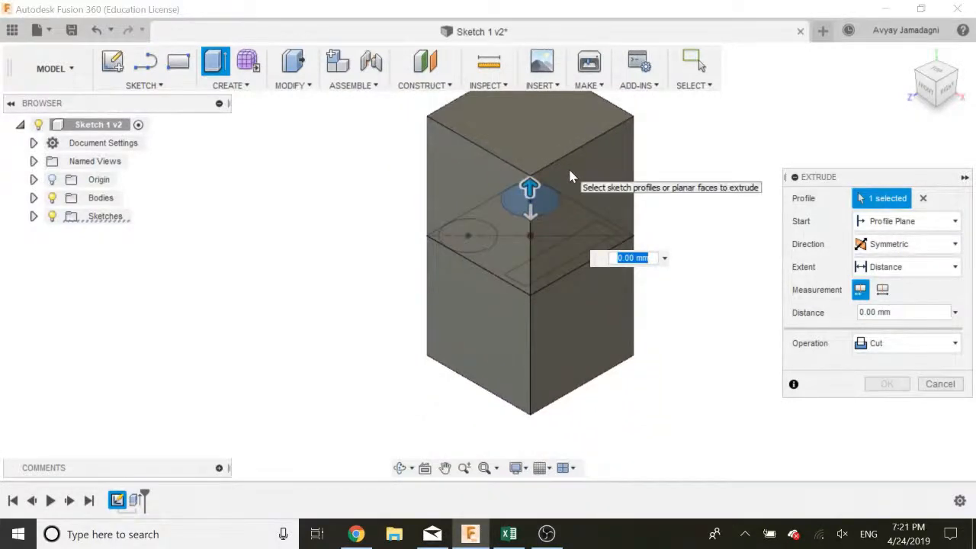
pyautogui.moveTo(512, 254)
pyautogui.mouseDown()
pyautogui.moveTo(516, 135)
pyautogui.moveTo(524, 254)
pyautogui.mouseUp()
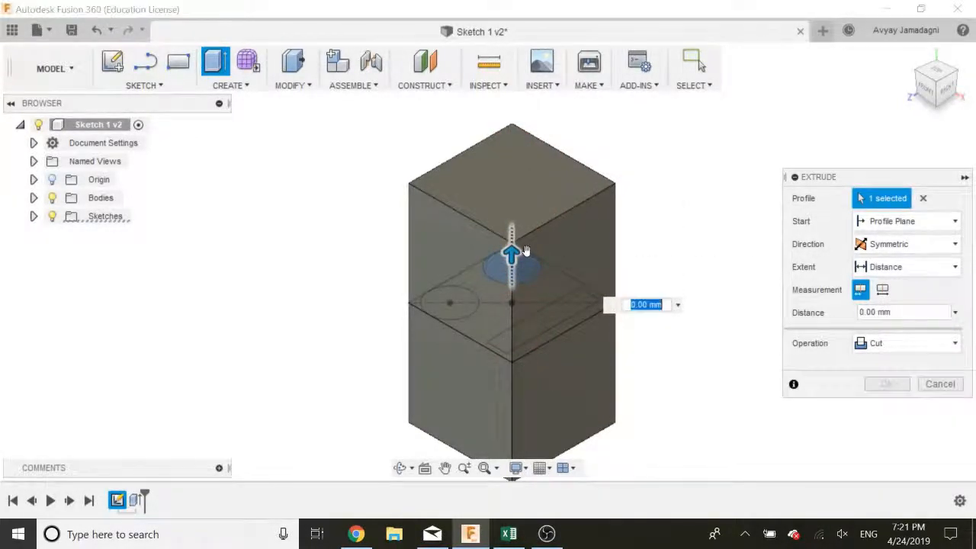
pyautogui.click(954, 268)
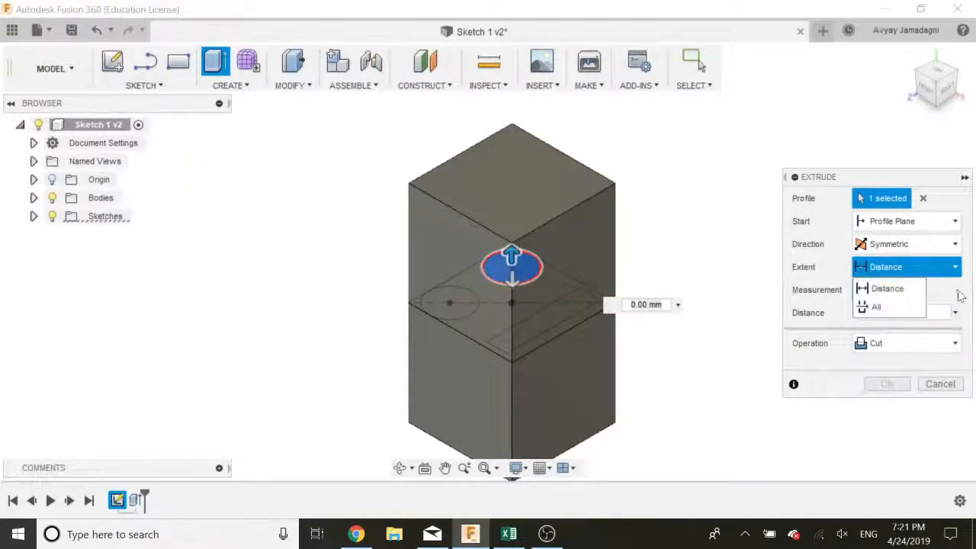
pyautogui.click(886, 288)
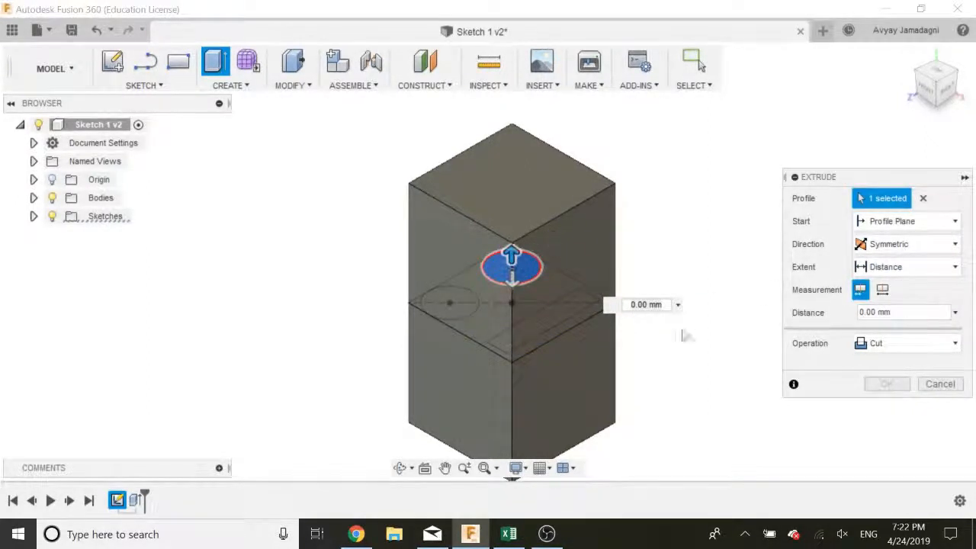
# Make the back circle's cut one-sided and extend it to the block's top face with the To Object extent.
pyautogui.click(913, 245)
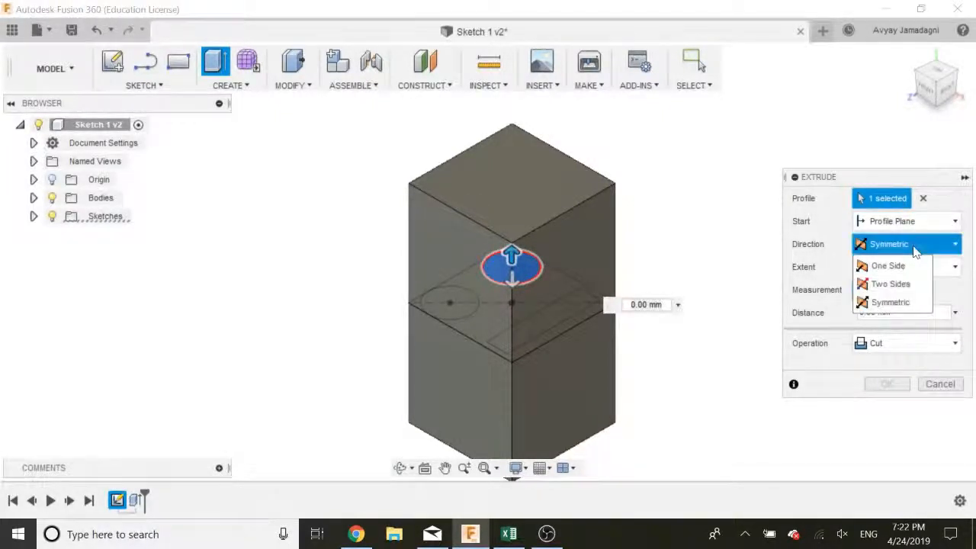
pyautogui.click(898, 265)
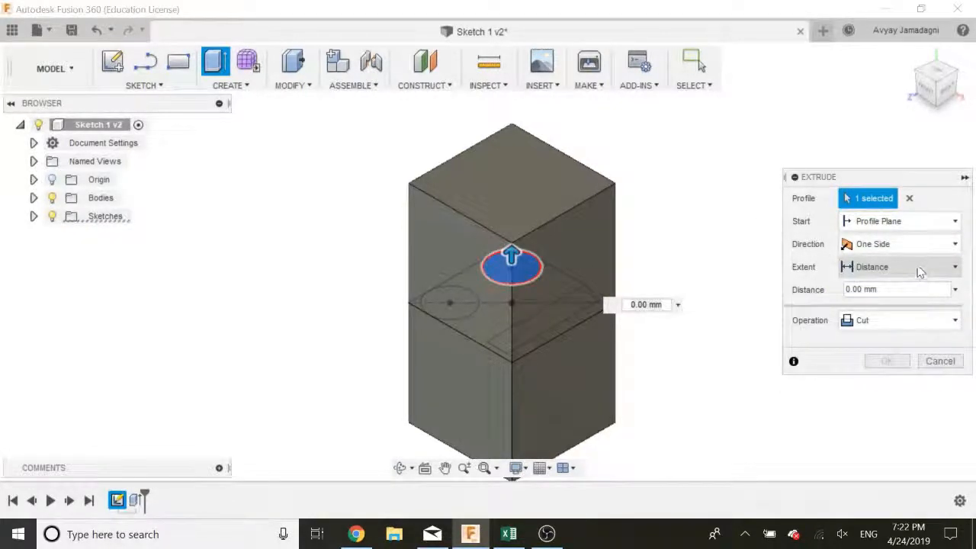
pyautogui.click(919, 268)
pyautogui.click(876, 307)
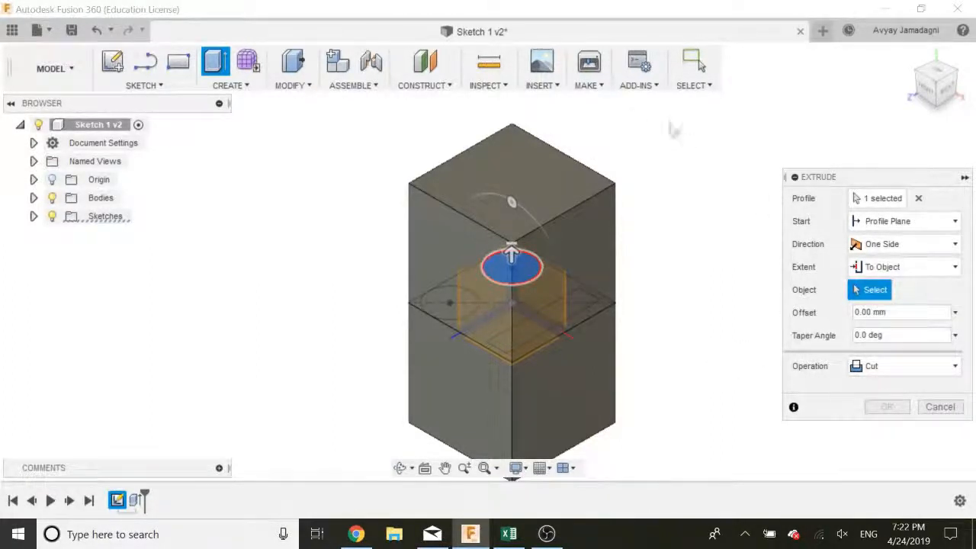
pyautogui.click(507, 164)
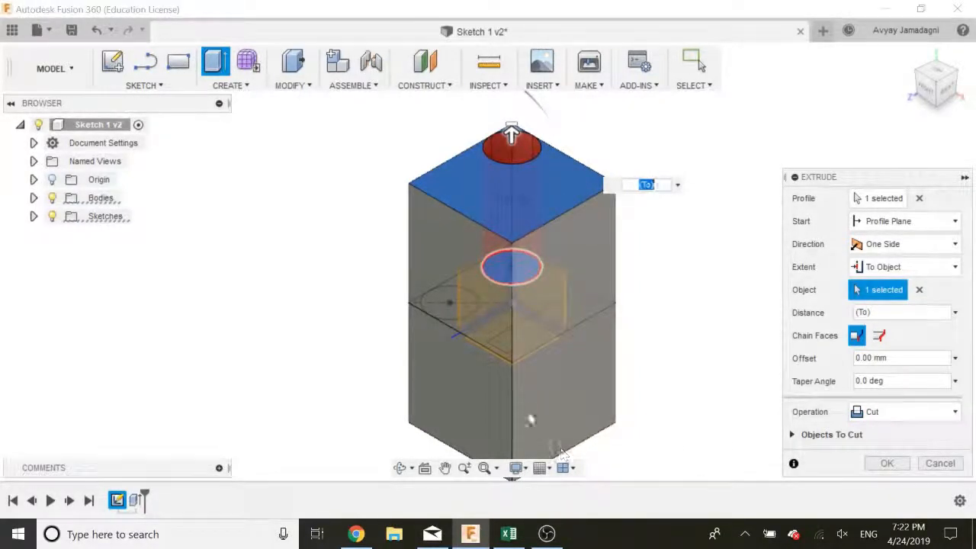
# Switch the back circle's cut to symmetric at 100 mm and complete it.
pyautogui.click(924, 245)
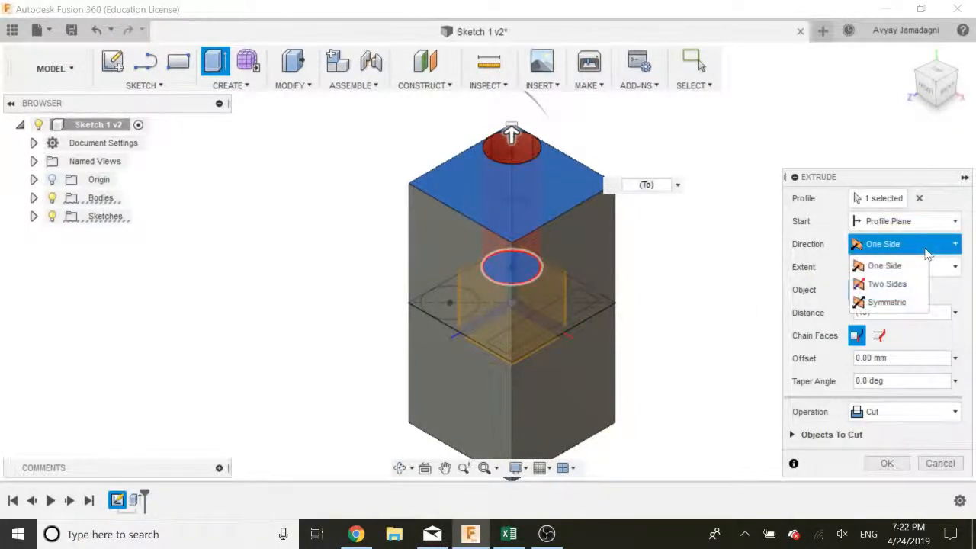
pyautogui.click(886, 302)
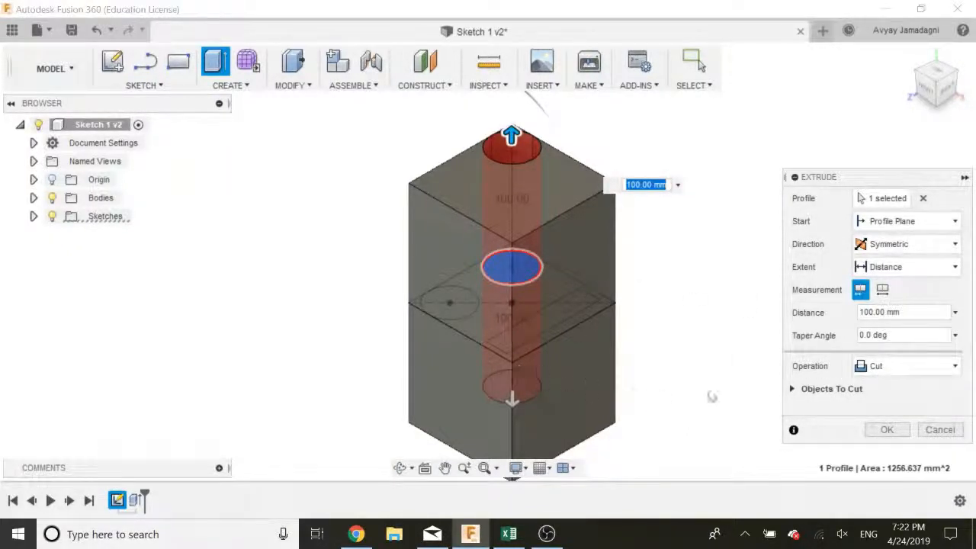
pyautogui.click(888, 430)
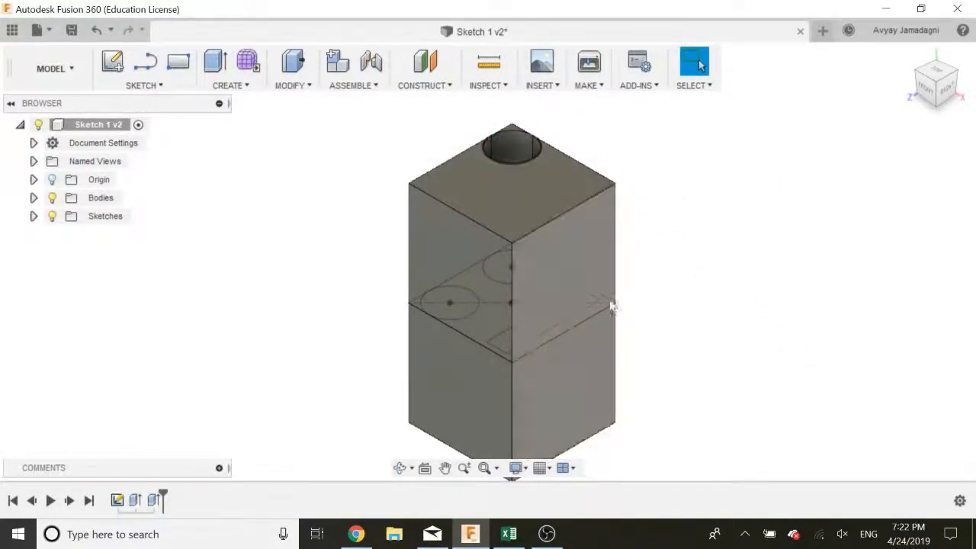
# Start an extrusion of the uncut circle at the sketch's left corner, hiding the bodies to select it and showing them again.
pyautogui.keyDown('shift'); pyautogui.moveTo(630, 204); pyautogui.dragTo(560, 218, button='middle'); pyautogui.keyUp('shift')
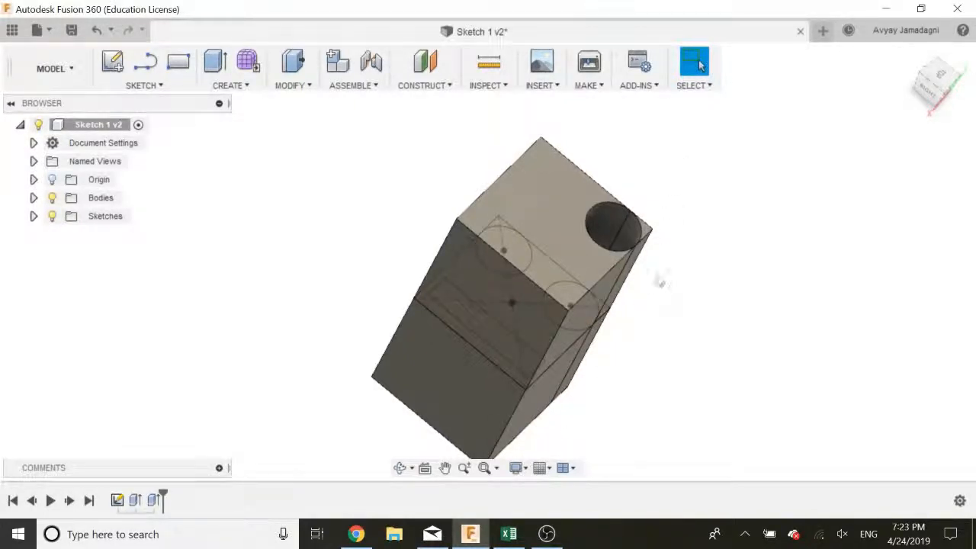
pyautogui.scroll(-2, 689, 278)
pyautogui.scroll(1, 689, 279)
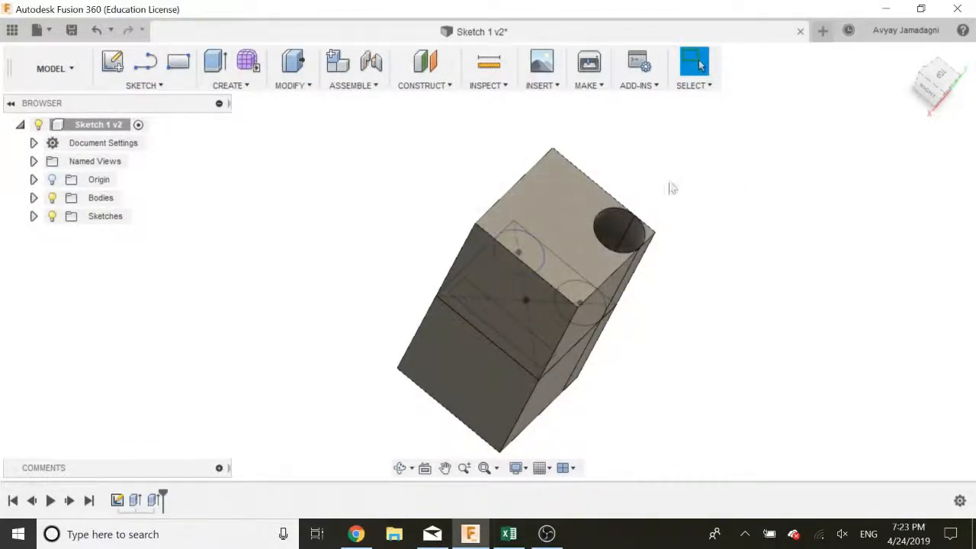
pyautogui.keyDown('shift'); pyautogui.moveTo(769, 237); pyautogui.dragTo(852, 266, button='middle'); pyautogui.keyUp('shift')
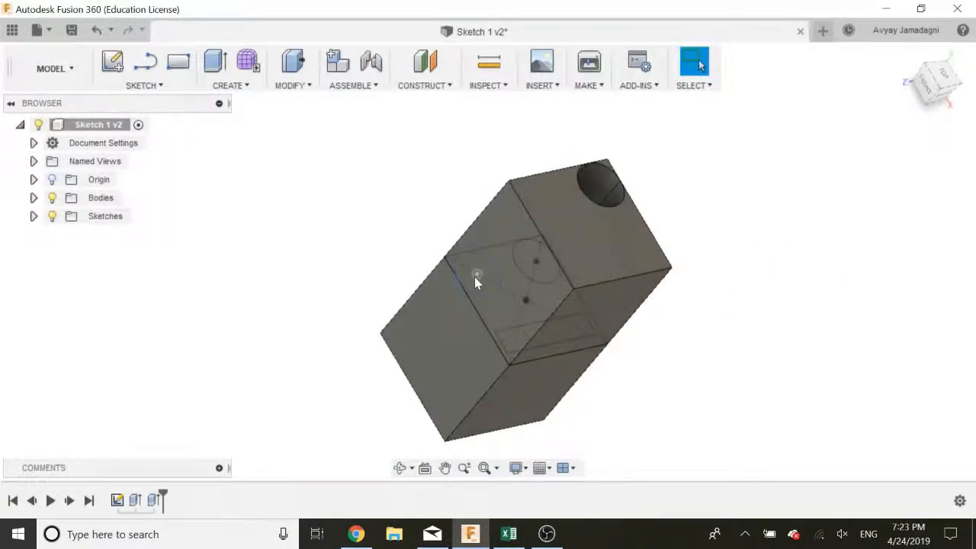
pyautogui.click(52, 197)
pyautogui.scroll(5, 483, 268)
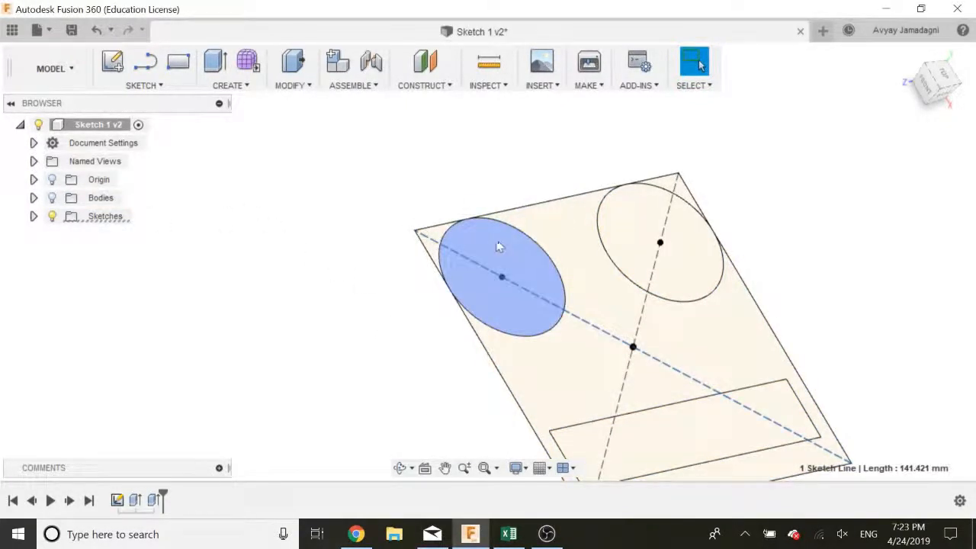
pyautogui.click(499, 247)
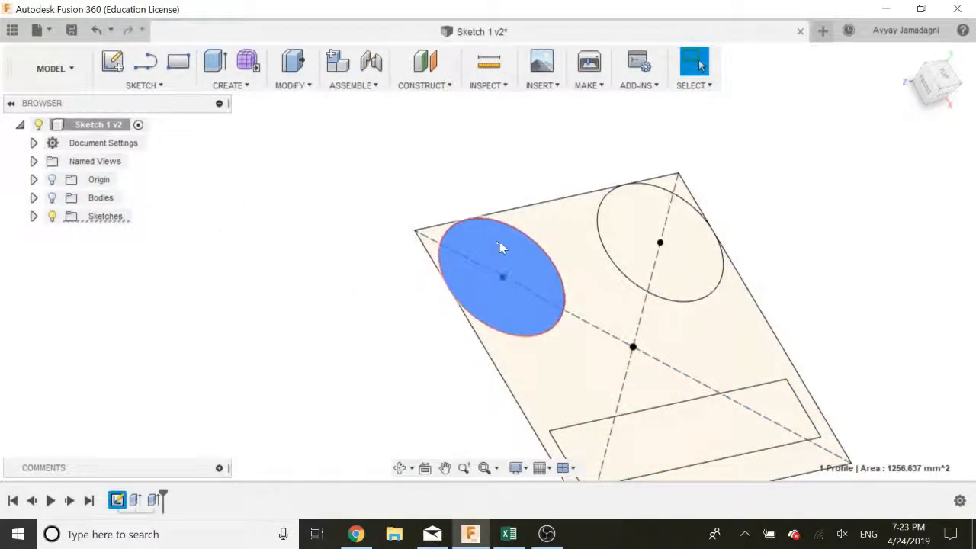
pyautogui.click(216, 63)
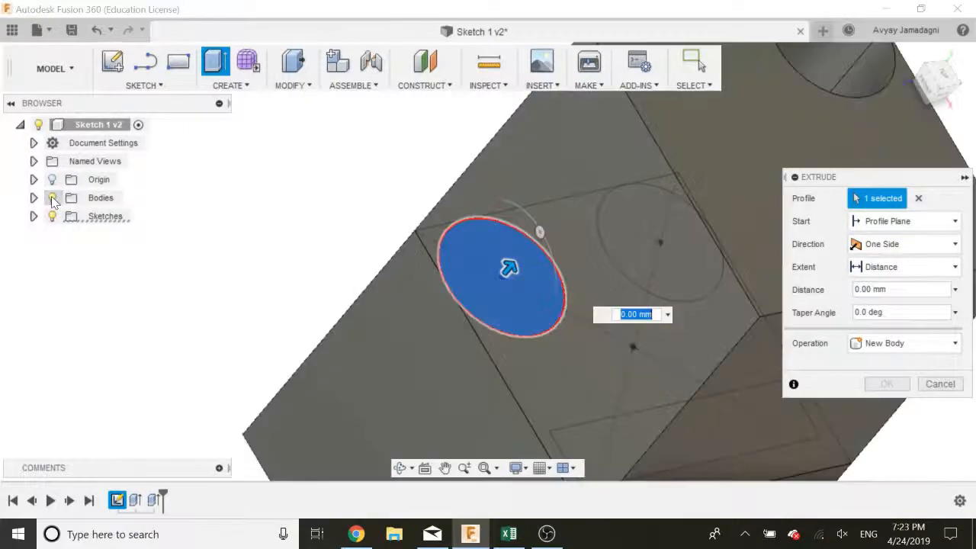
pyautogui.click(52, 197)
pyautogui.scroll(-3, 324, 201)
pyautogui.scroll(-2, 323, 201)
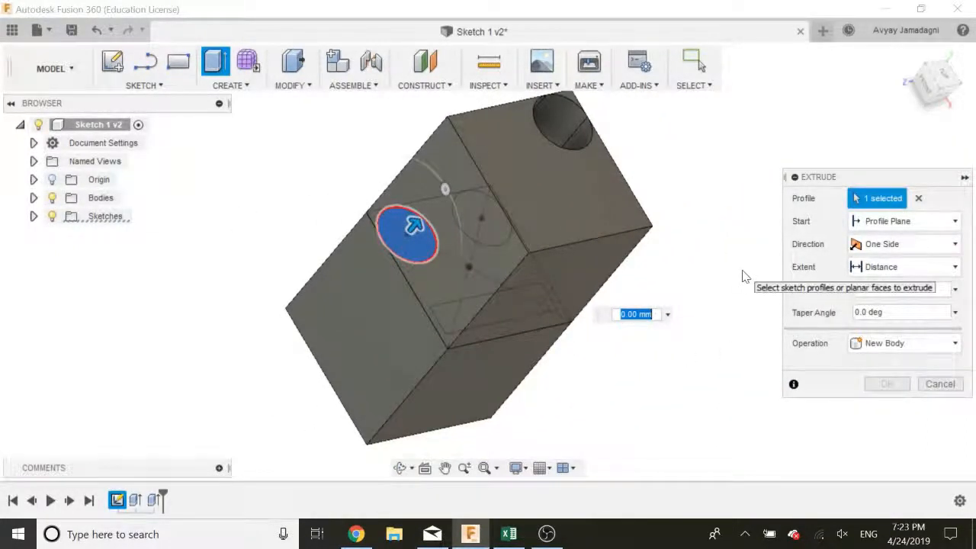
# Set the left corner circle's extrusion to Two Sides with the Cut operation.
pyautogui.click(878, 245)
pyautogui.click(888, 285)
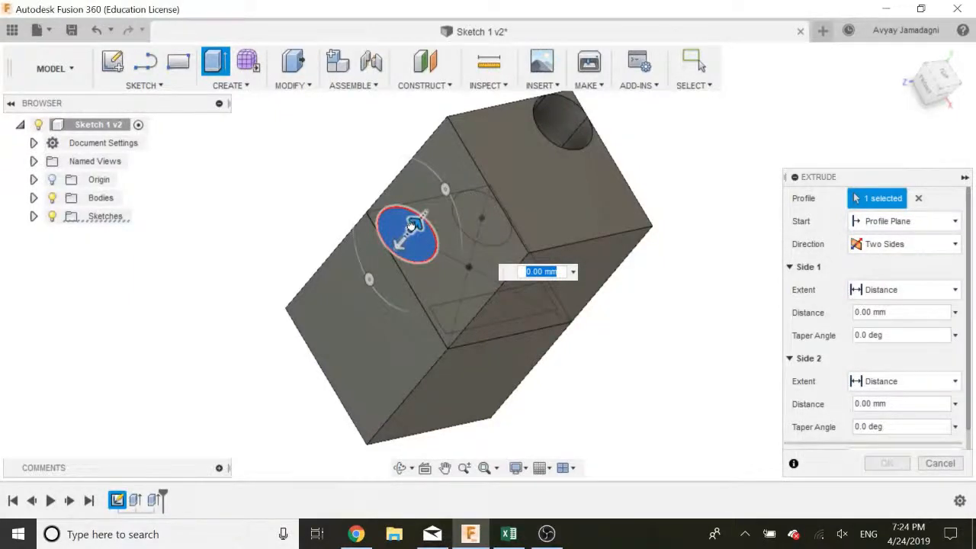
pyautogui.moveTo(412, 225); pyautogui.dragTo(382, 246)
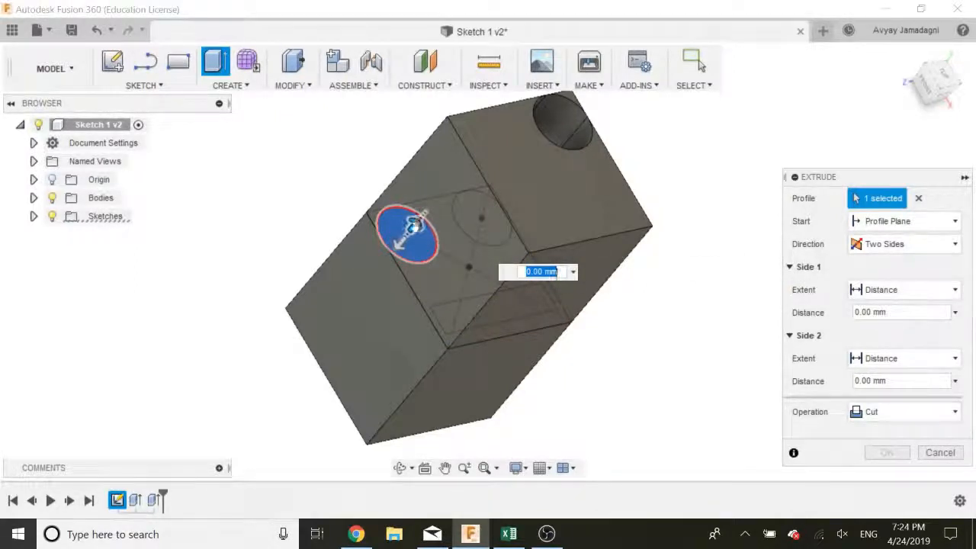
pyautogui.moveTo(415, 225)
pyautogui.mouseDown()
pyautogui.moveTo(425, 213)
pyautogui.moveTo(415, 223)
pyautogui.mouseUp()
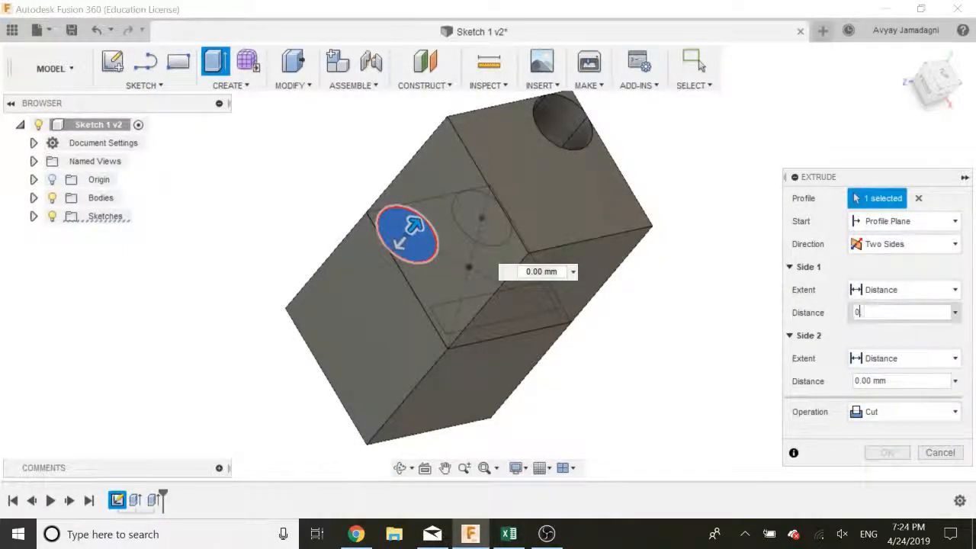
# Set the Side 1 distance of the left corner circle's cut to 10 cm.
pyautogui.write('10 cm')
pyautogui.press('Return')
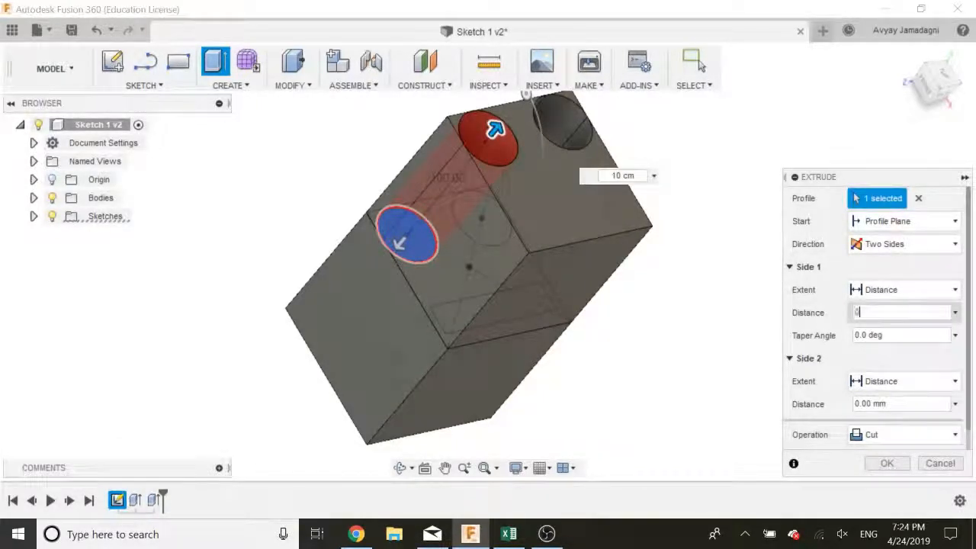
pyautogui.press('Return')
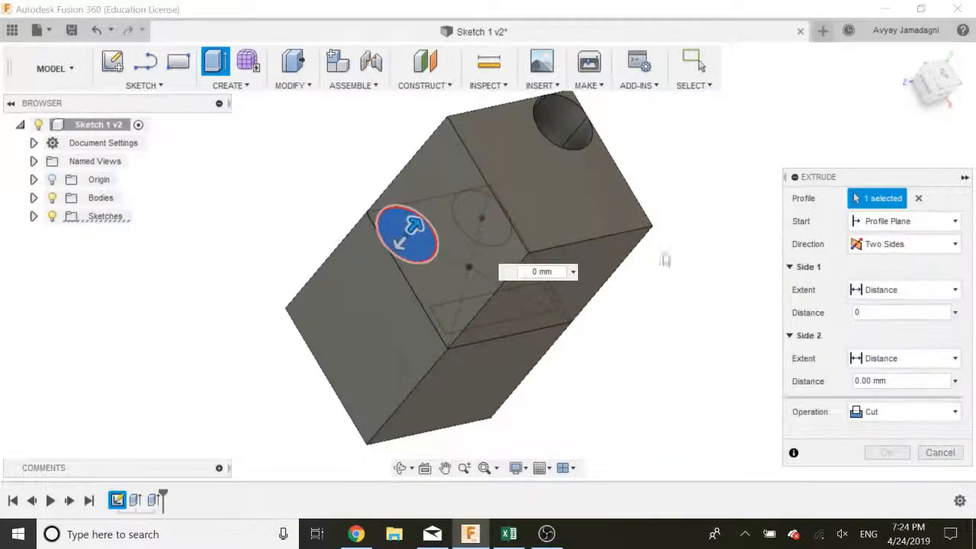
pyautogui.click(532, 212)
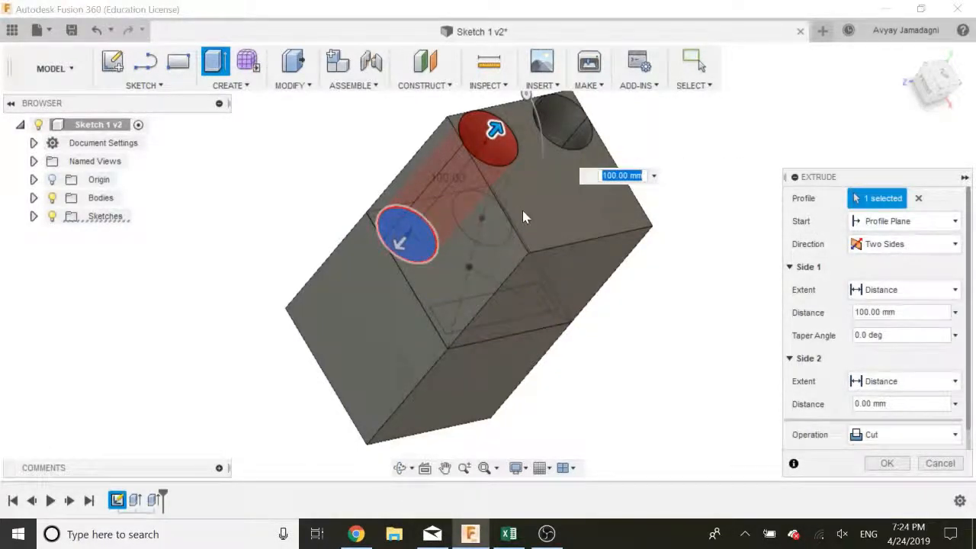
pyautogui.click(933, 296)
pyautogui.click(869, 245)
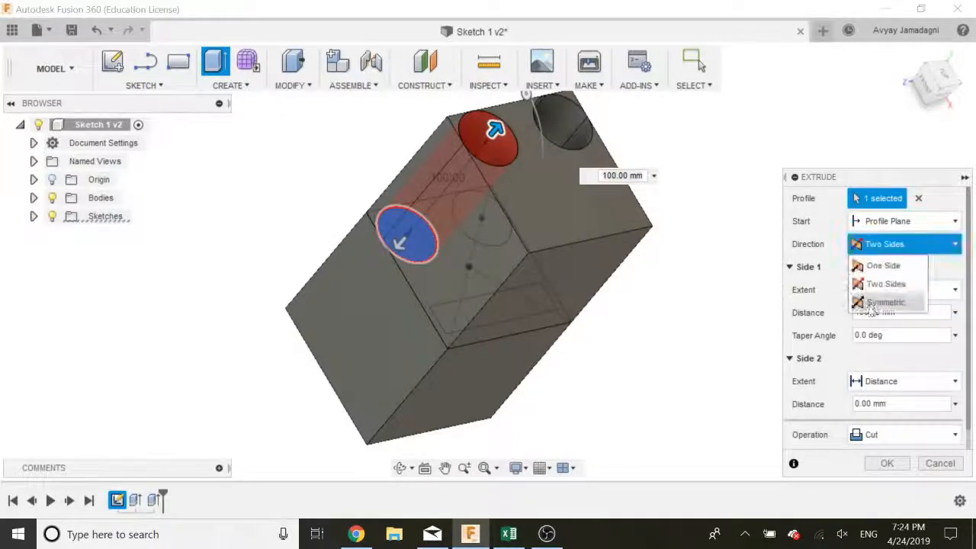
pyautogui.click(837, 344)
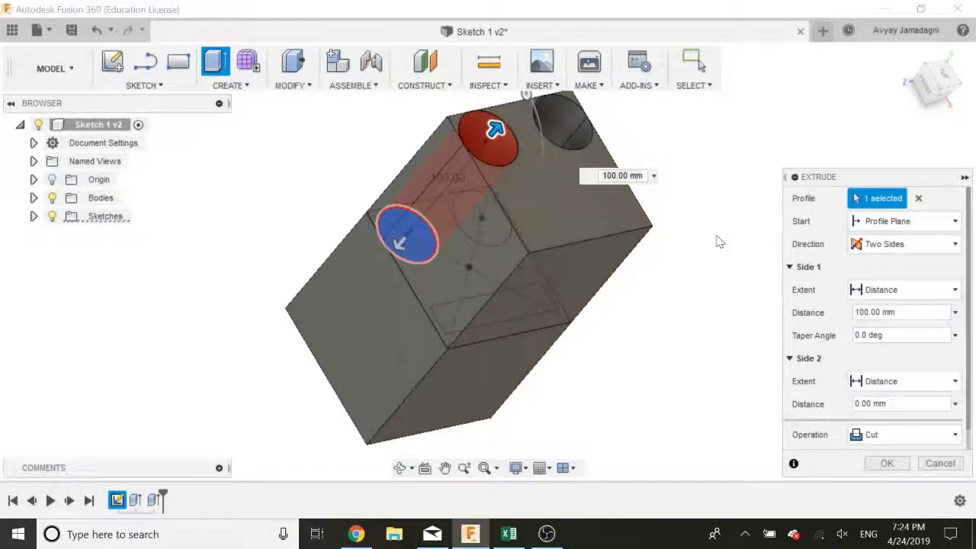
# Set the Side 2 distance of the left corner circle's cut to 4 cm and complete the two-sided cut.
pyautogui.scroll(-1, 878, 379)
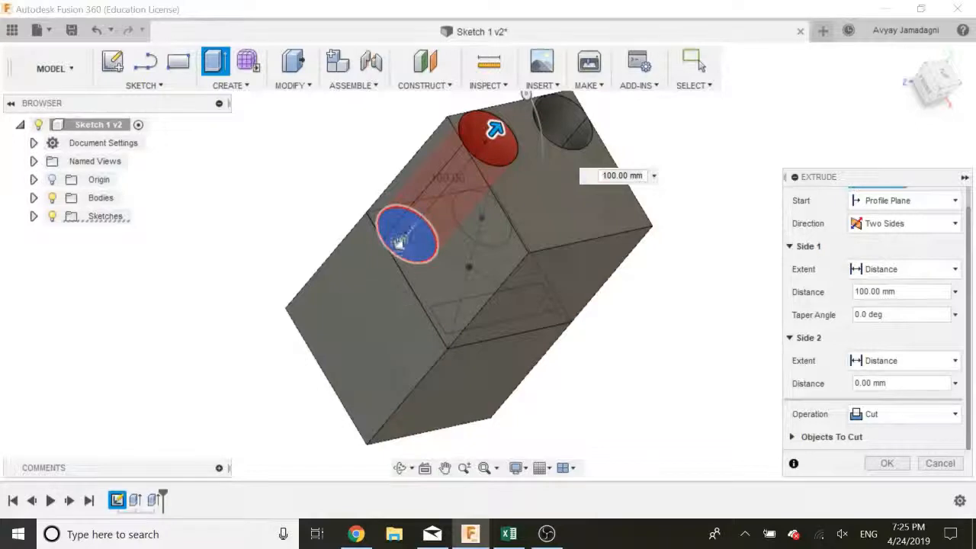
pyautogui.moveTo(398, 240)
pyautogui.mouseDown()
pyautogui.moveTo(373, 270)
pyautogui.moveTo(346, 278)
pyautogui.moveTo(390, 265)
pyautogui.moveTo(392, 244)
pyautogui.mouseUp()
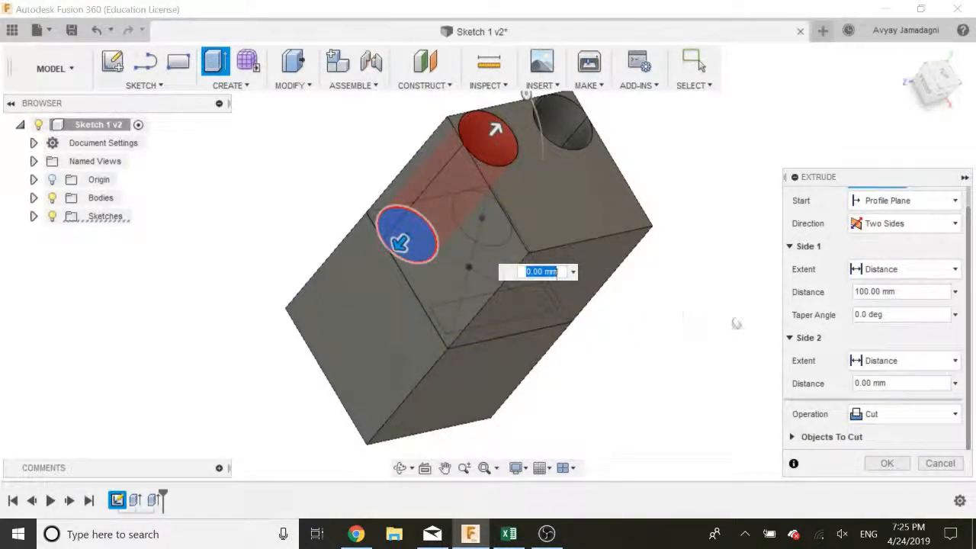
pyautogui.write('40')
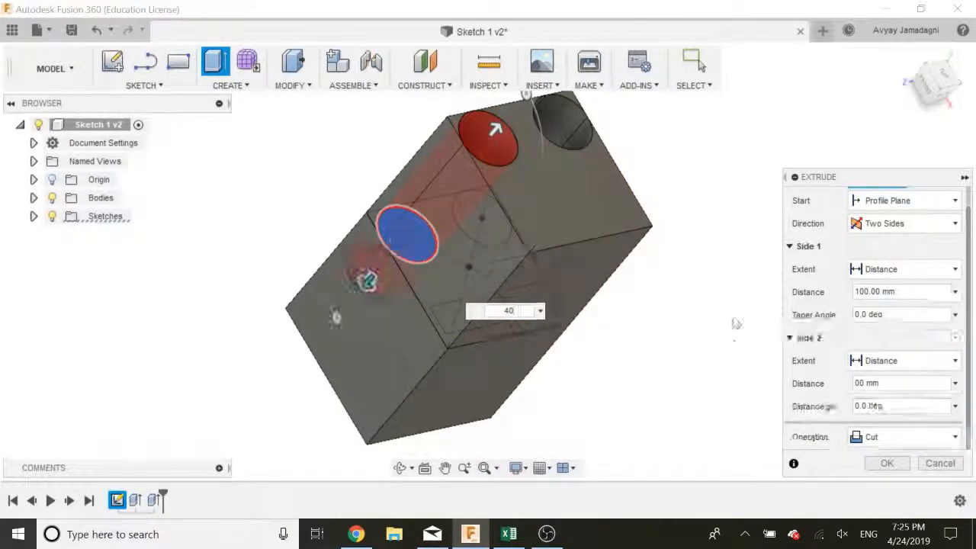
pyautogui.press('BackSpace')
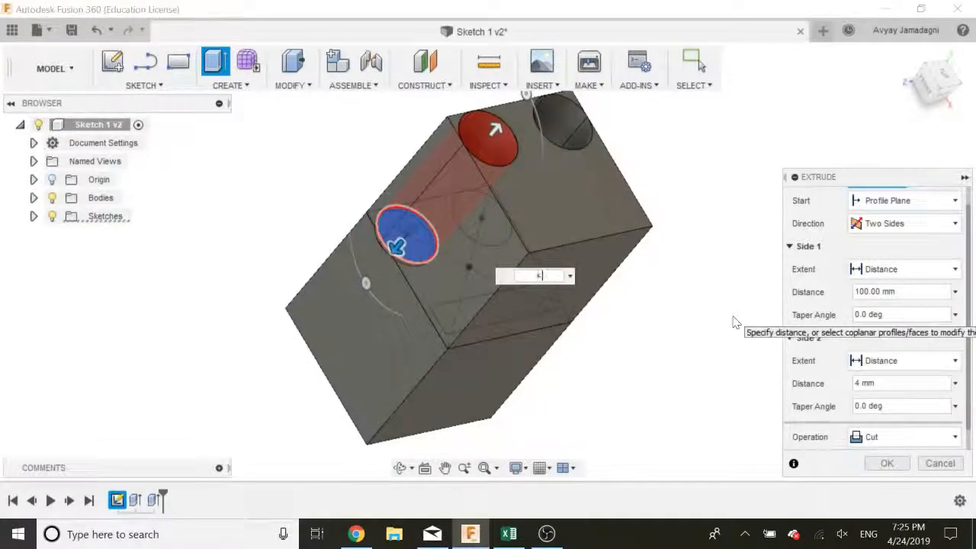
pyautogui.write('cm')
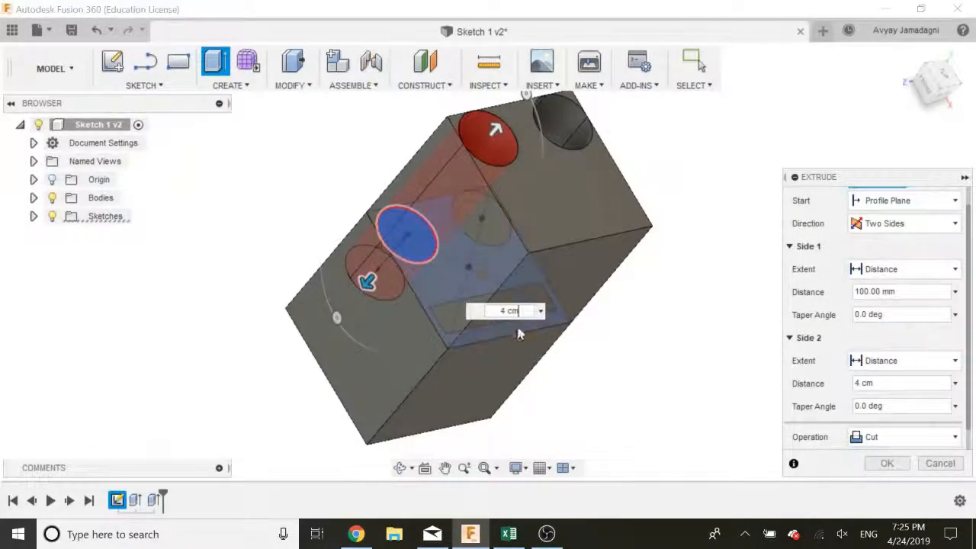
pyautogui.press('Return')
pyautogui.scroll(2, 516, 333)
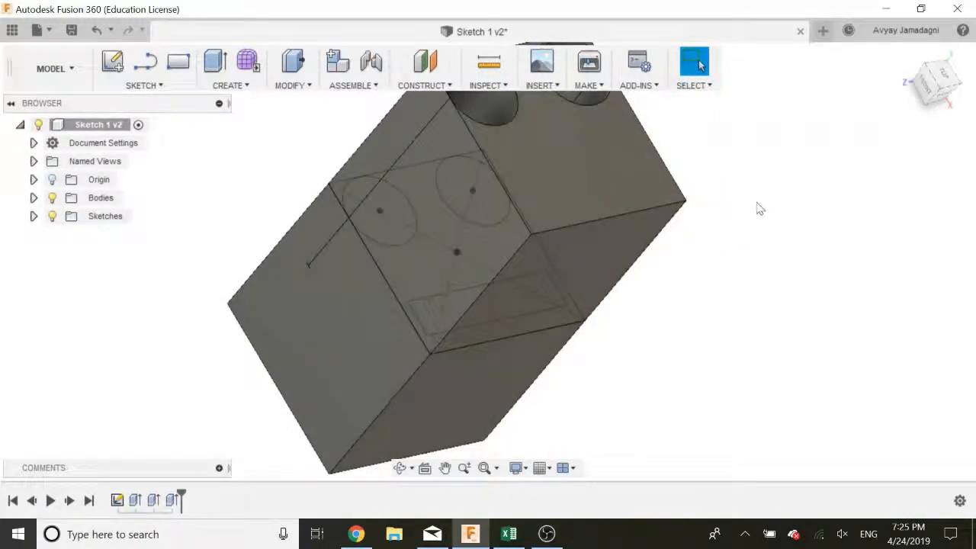
# Start an extrusion of the sketch's narrow rectangle profile, hiding the bodies to select it and showing them again.
pyautogui.moveTo(759, 208)
pyautogui.keyDown('shift'); pyautogui.mouseDown(button='middle')
pyautogui.moveTo(767, 205)
pyautogui.moveTo(734, 241)
pyautogui.moveTo(712, 231)
pyautogui.mouseUp(button='middle'); pyautogui.keyUp('shift')
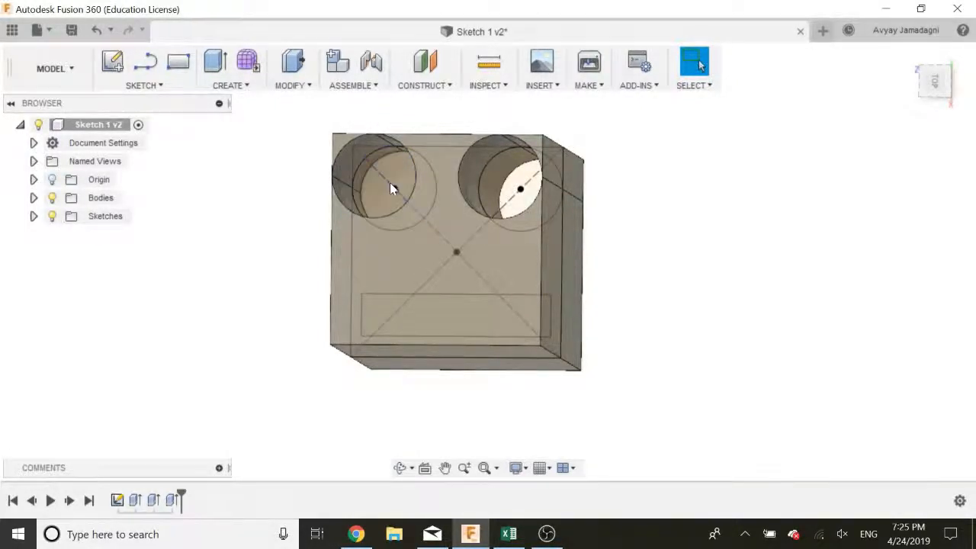
pyautogui.scroll(-1, 602, 278)
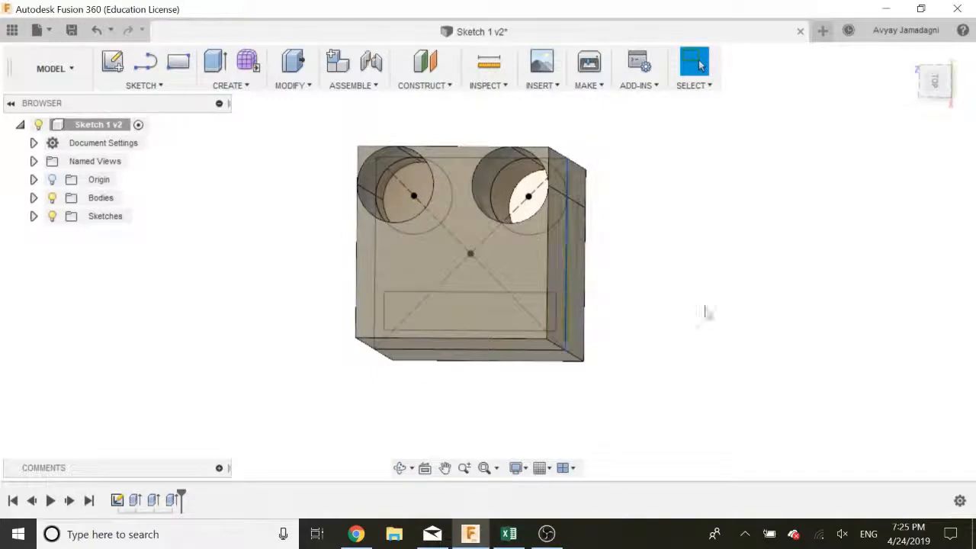
pyautogui.keyDown('shift'); pyautogui.moveTo(724, 288); pyautogui.dragTo(744, 322, button='middle'); pyautogui.keyUp('shift')
pyautogui.click(66, 197)
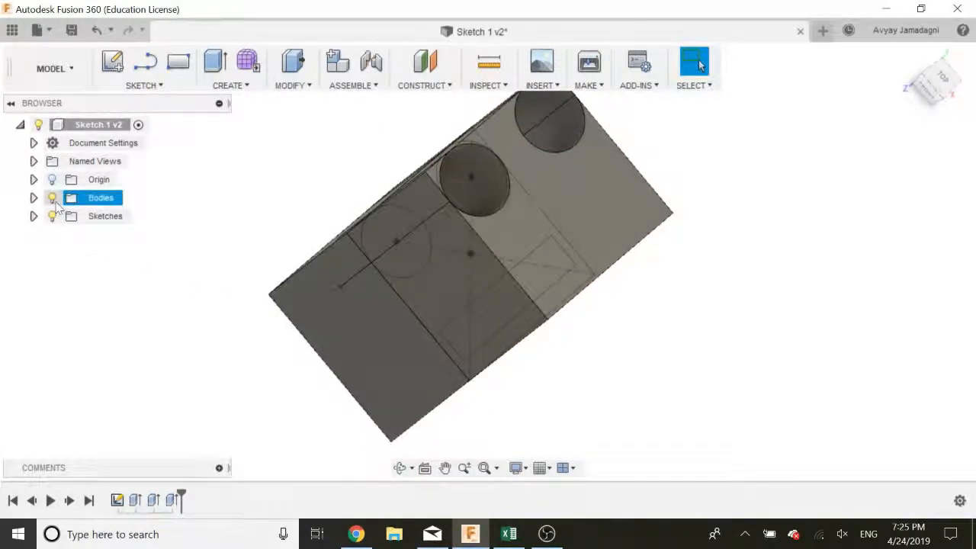
pyautogui.click(52, 198)
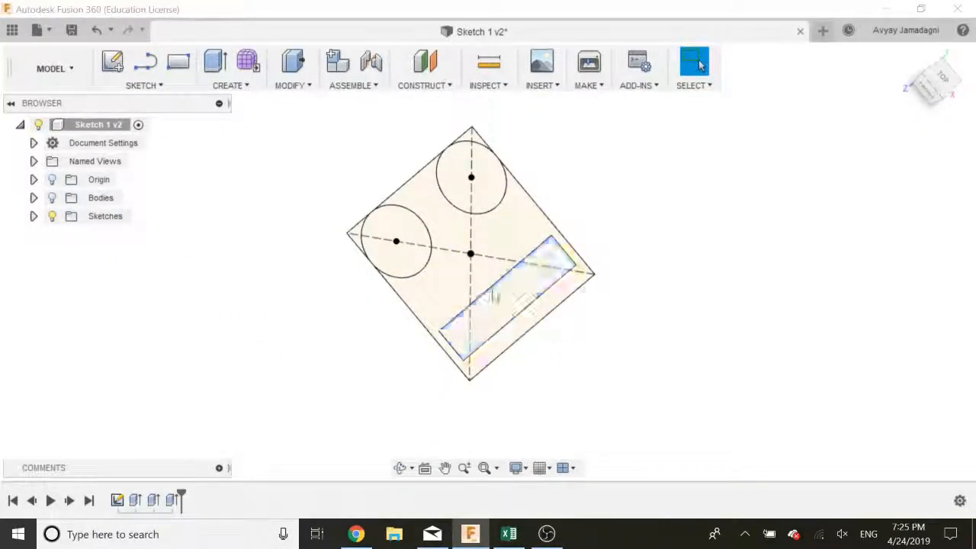
pyautogui.click(502, 290)
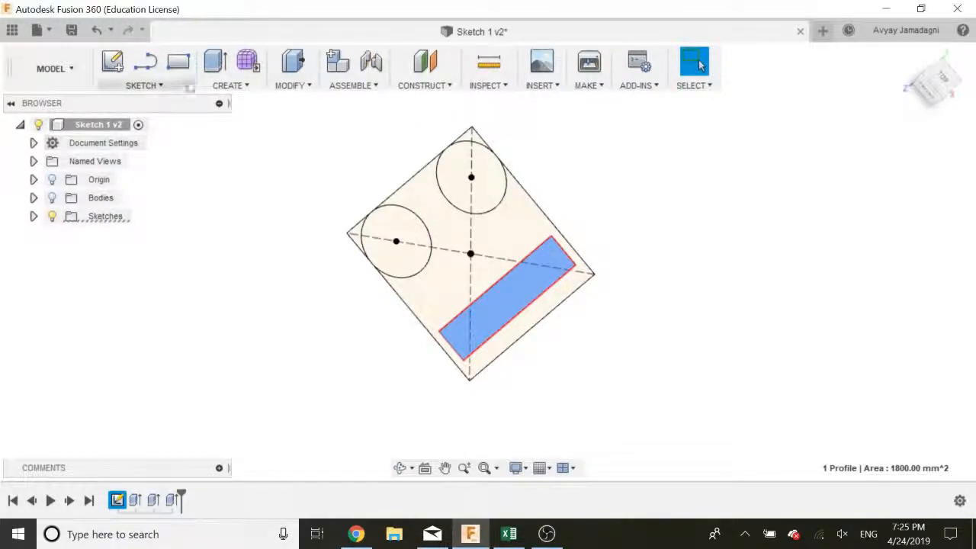
pyautogui.click(214, 61)
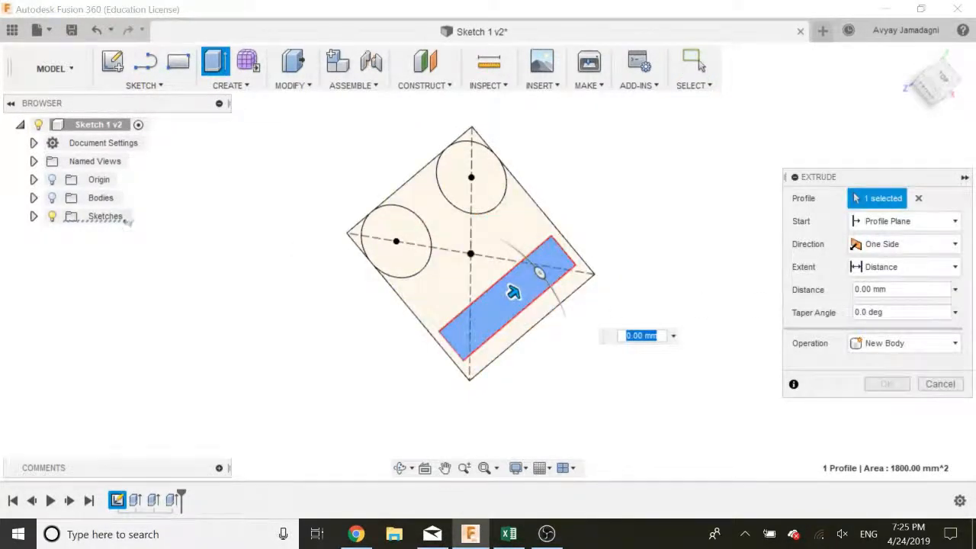
pyautogui.click(52, 197)
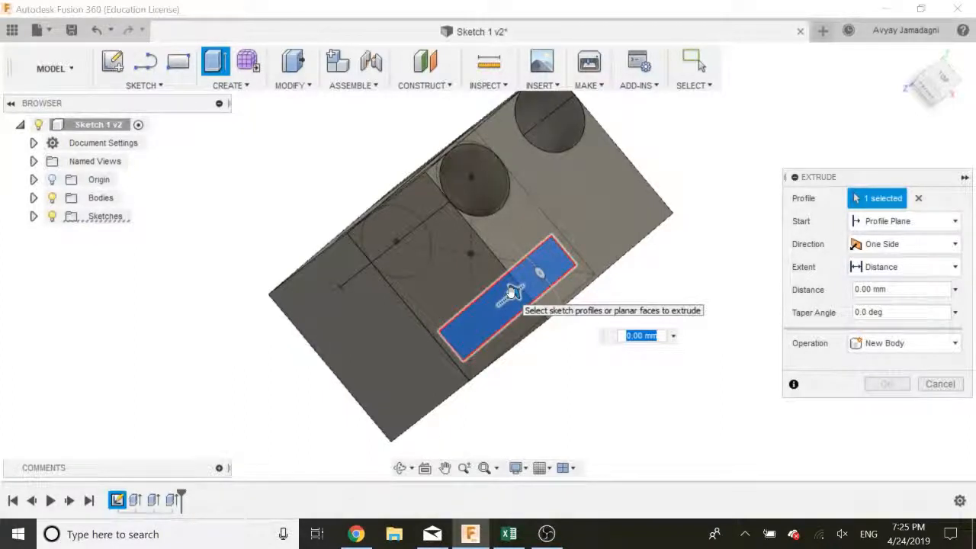
# Set the rectangle's one-sided extrusion distance to 12 cm.
pyautogui.moveTo(512, 292); pyautogui.dragTo(529, 280)
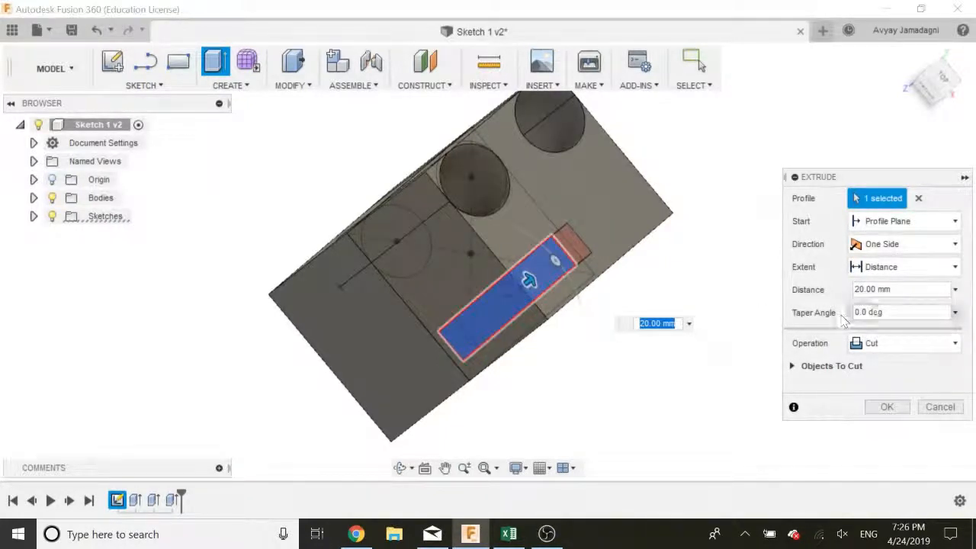
pyautogui.click(868, 290)
pyautogui.write('1')
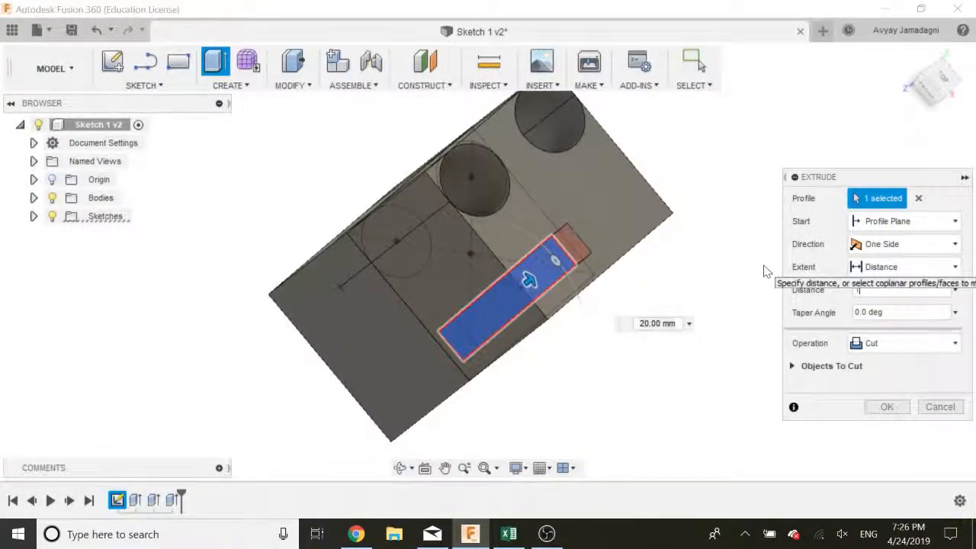
pyautogui.write('2 cm')
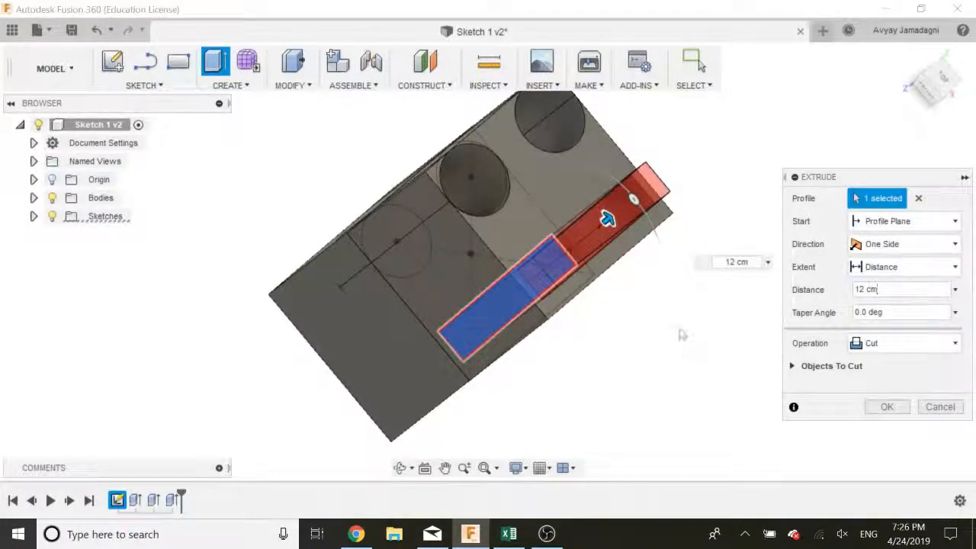
pyautogui.keyDown('shift'); pyautogui.moveTo(676, 316); pyautogui.dragTo(602, 217, button='middle'); pyautogui.keyUp('shift')
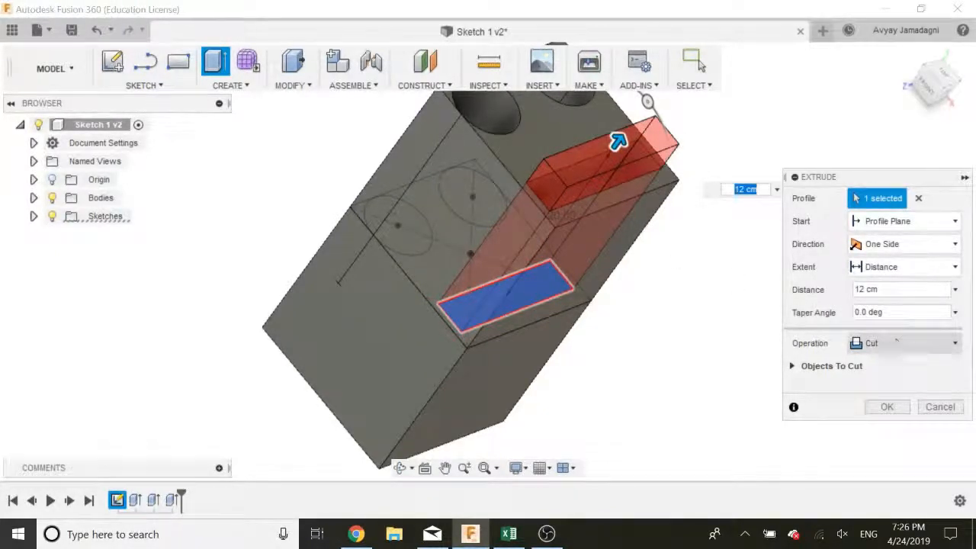
# Switch the rectangle's extrusion to the Join operation and complete it.
pyautogui.click(907, 347)
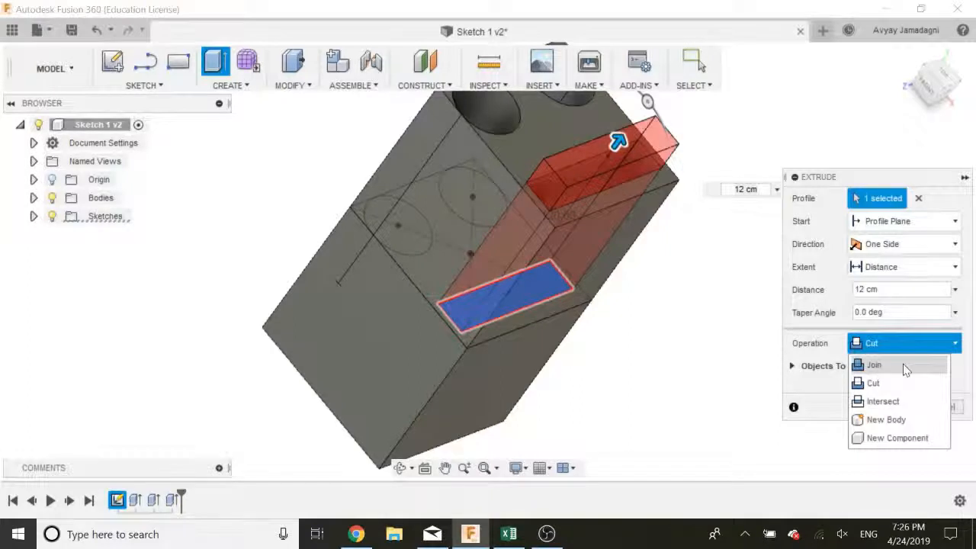
pyautogui.click(905, 369)
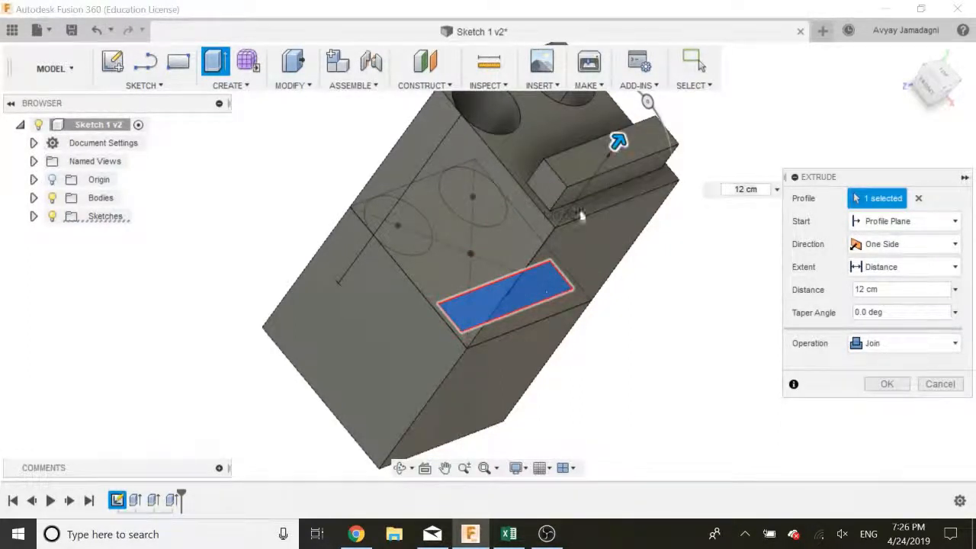
pyautogui.click(886, 385)
# Extrude both coplanar faces on the back side of the block outward by 1 mm, joined to the body.
pyautogui.scroll(-2, 722, 245)
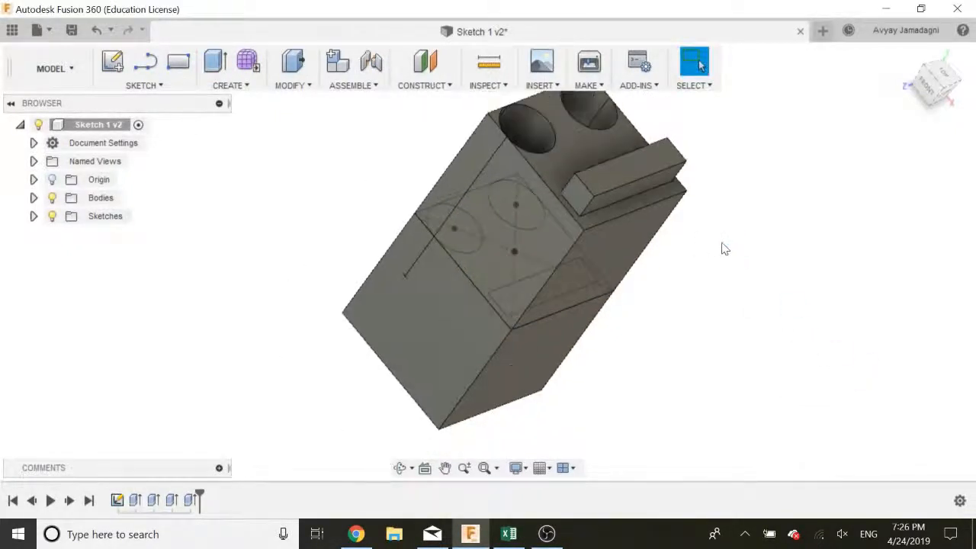
pyautogui.scroll(-3, 728, 259)
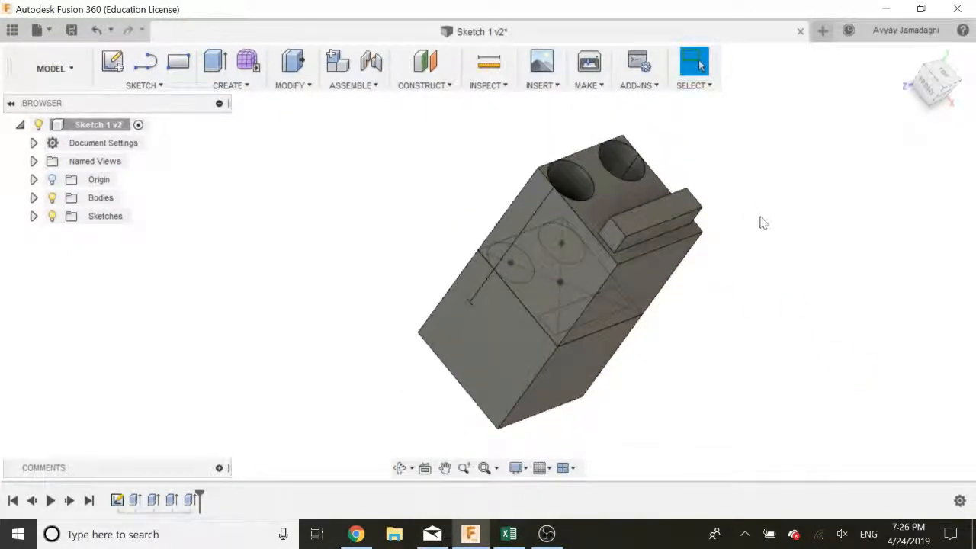
pyautogui.keyDown('shift'); pyautogui.moveTo(763, 222); pyautogui.dragTo(535, 201, button='middle'); pyautogui.keyUp('shift')
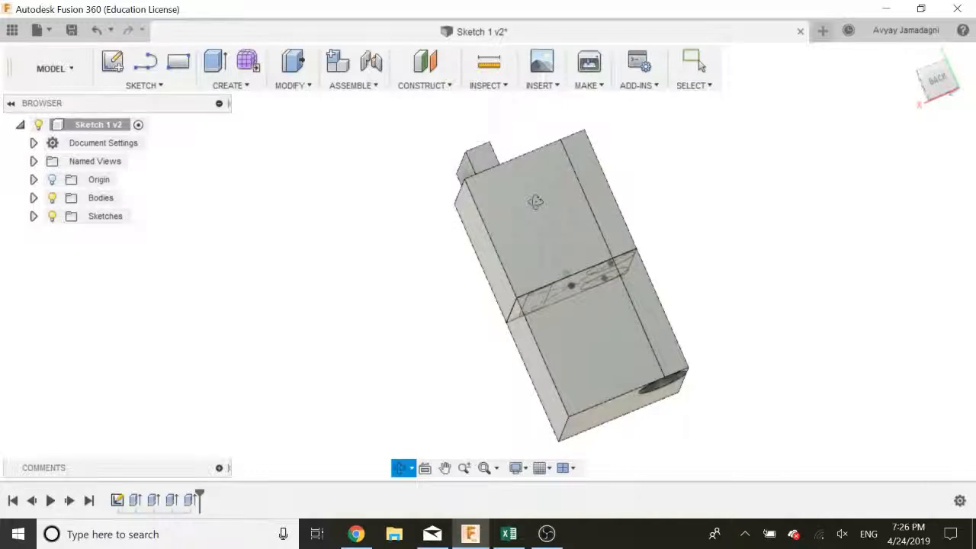
pyautogui.keyDown('shift'); pyautogui.moveTo(535, 202); pyautogui.dragTo(595, 299, button='middle'); pyautogui.keyUp('shift')
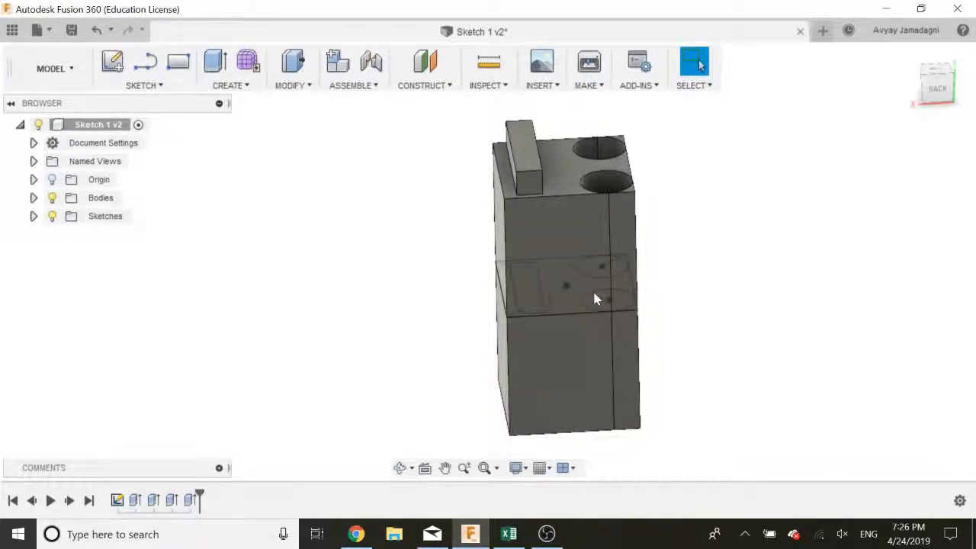
pyautogui.scroll(3, 610, 263)
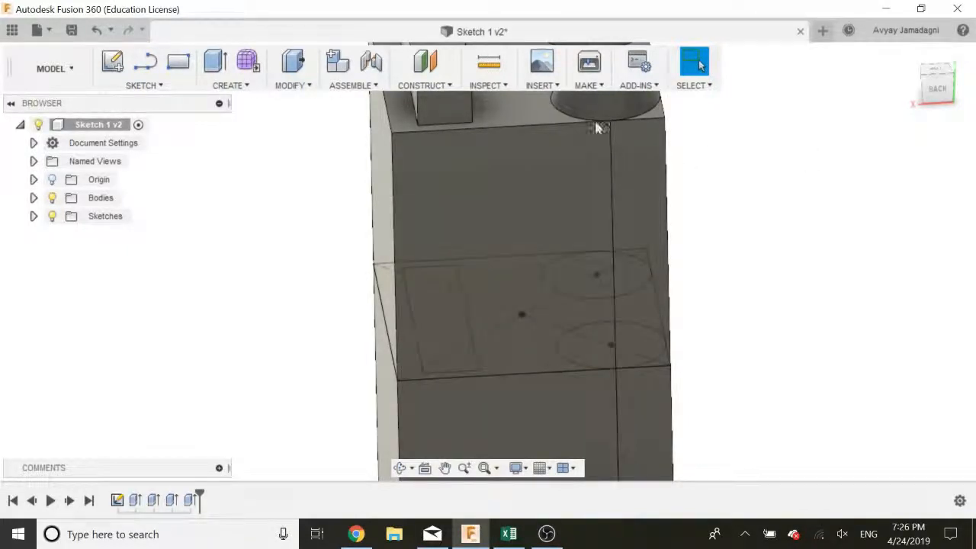
pyautogui.click(216, 61)
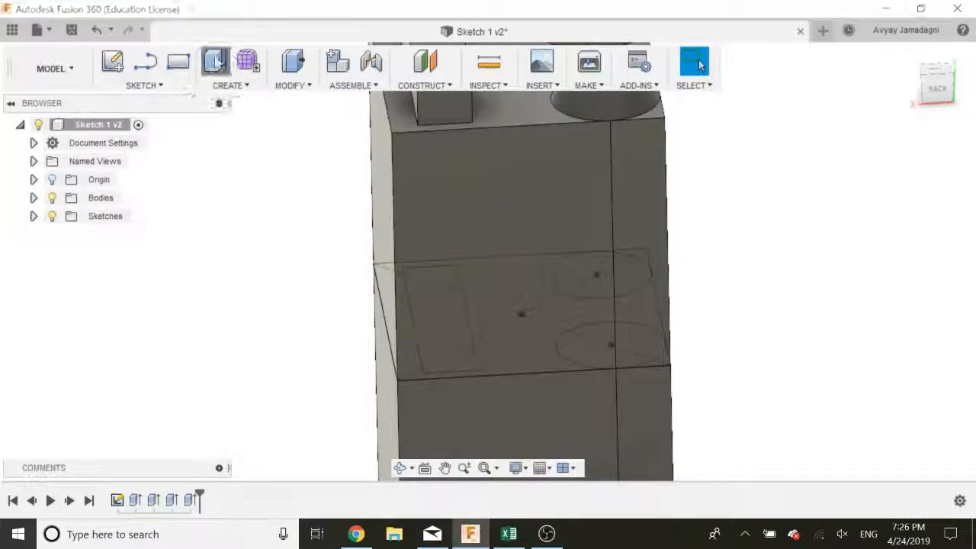
pyautogui.click(529, 266)
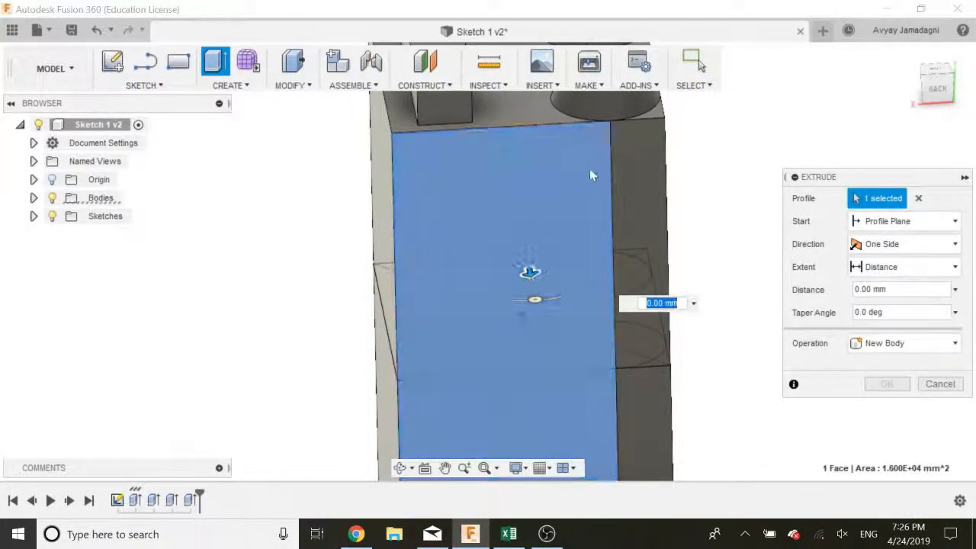
pyautogui.click(631, 179)
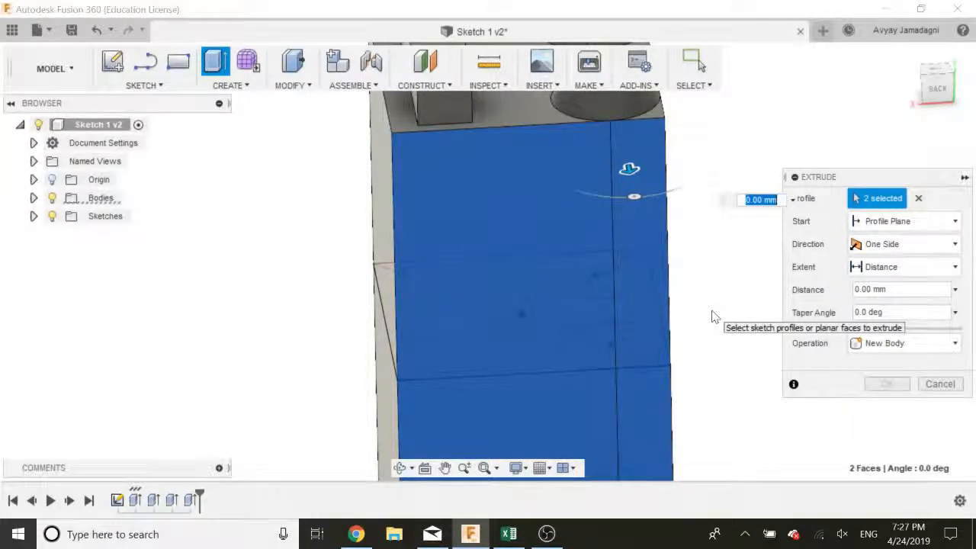
pyautogui.write('1')
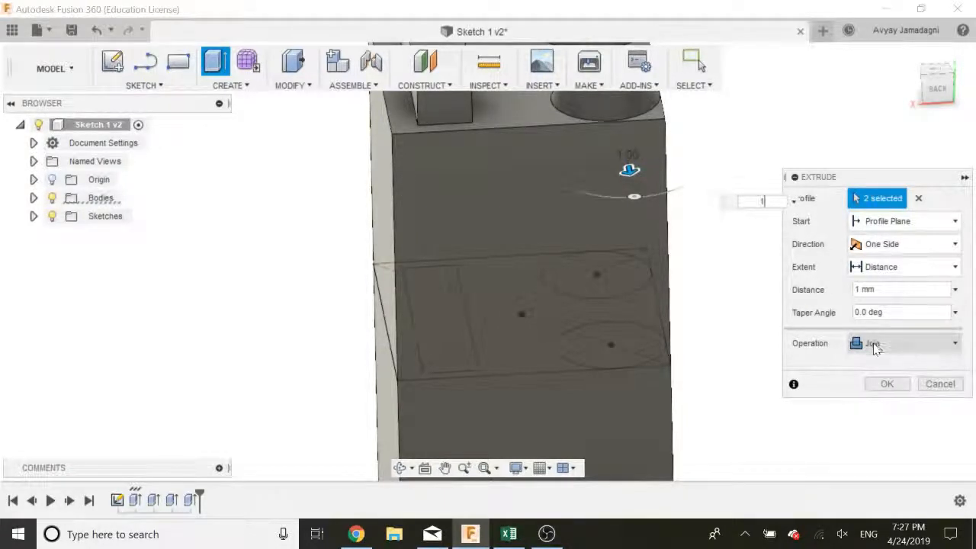
pyautogui.click(886, 384)
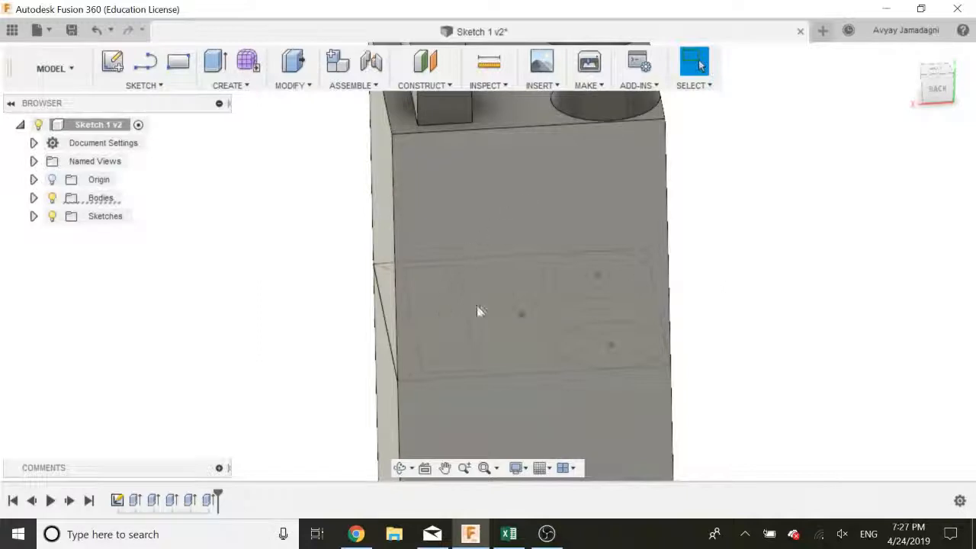
# Extrude the two adjacent faces on the left side of the block outward by 1 mm, joined to the body.
pyautogui.keyDown('shift'); pyautogui.moveTo(776, 231); pyautogui.dragTo(652, 211, button='middle'); pyautogui.keyUp('shift')
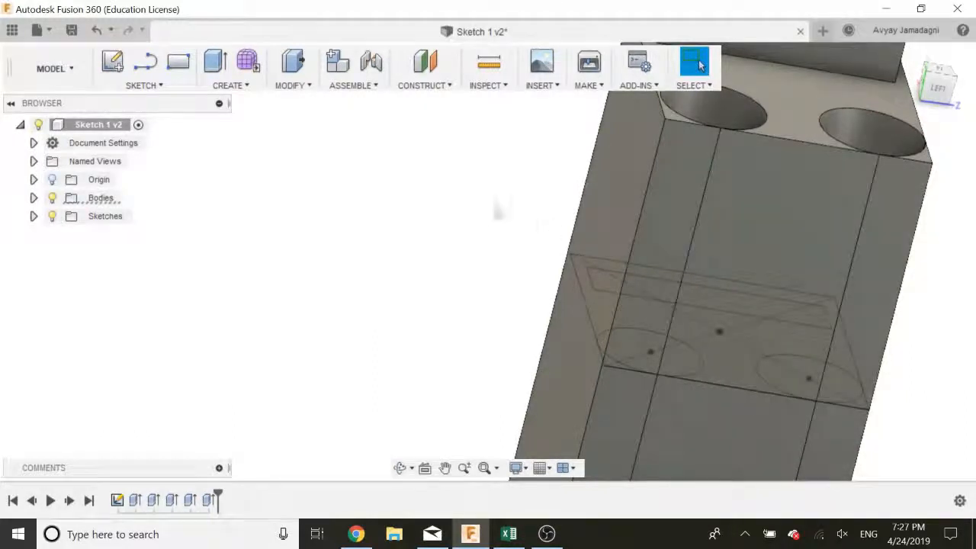
pyautogui.click(230, 84)
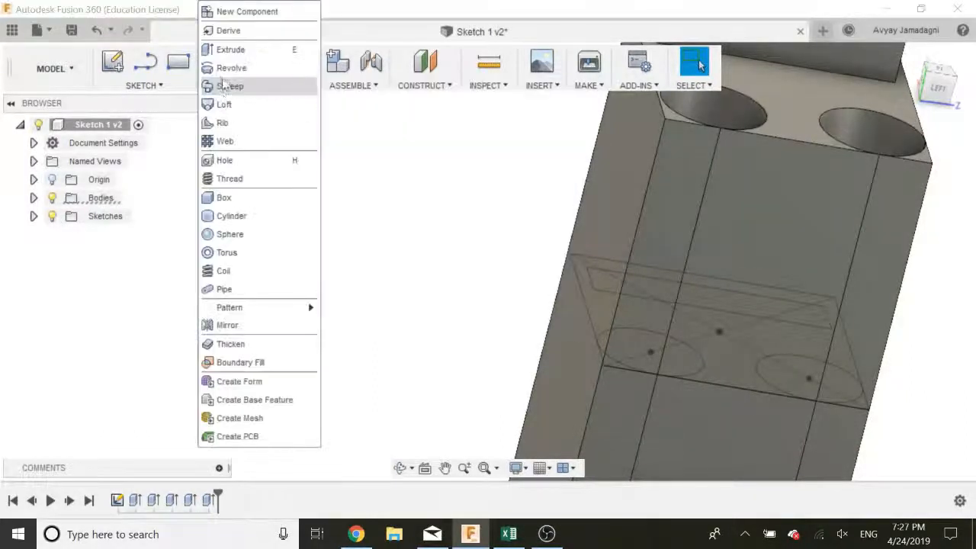
pyautogui.click(397, 277)
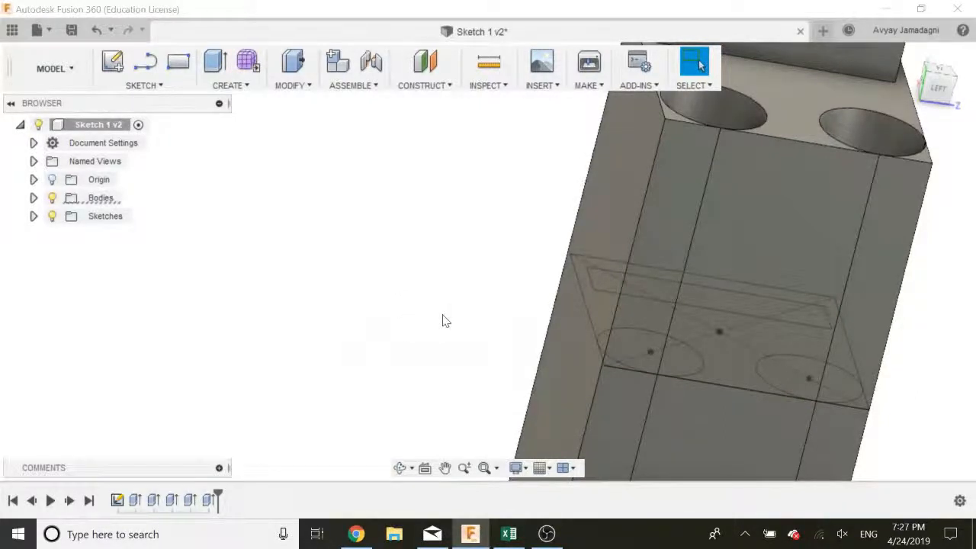
pyautogui.press('e')
pyautogui.moveTo(446, 322); pyautogui.dragTo(355, 235, button='middle')
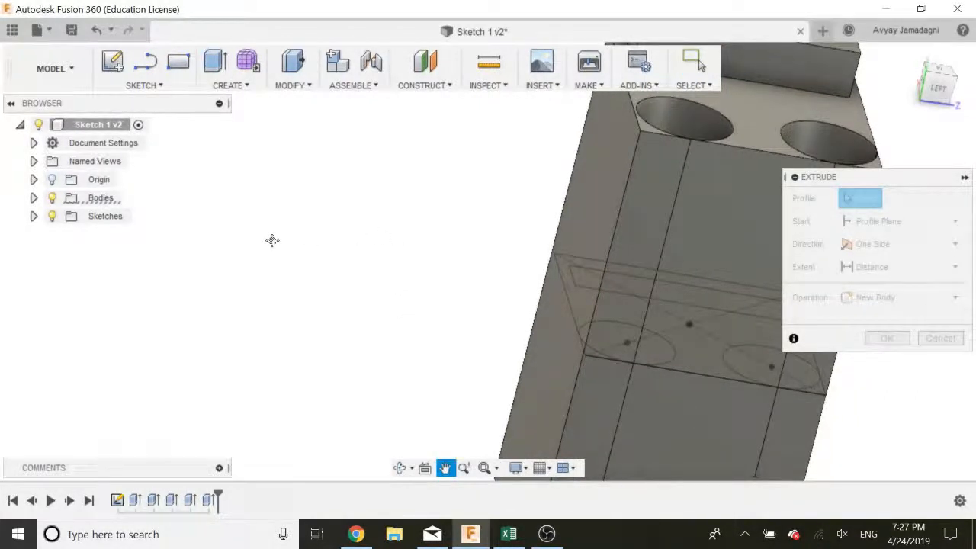
pyautogui.moveTo(272, 240); pyautogui.dragTo(259, 254, button='middle')
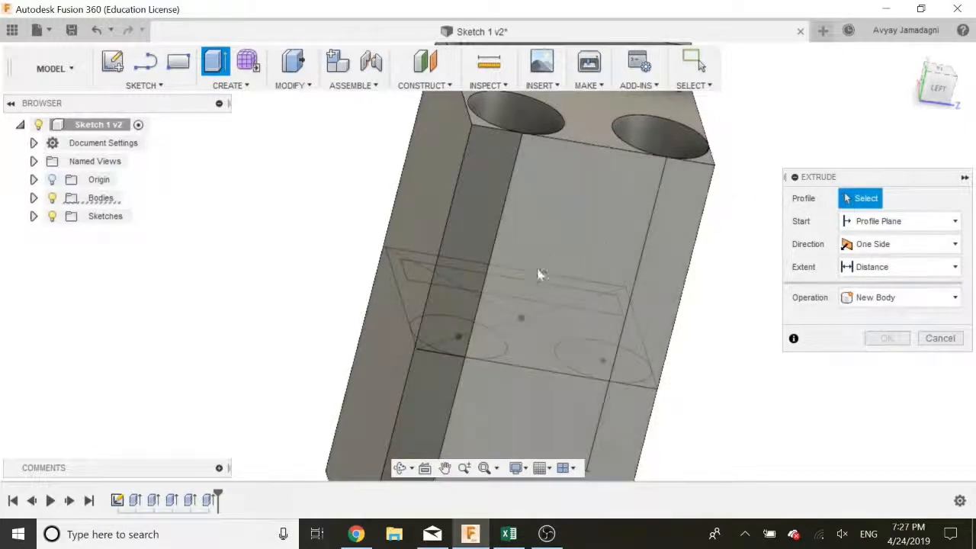
pyautogui.click(531, 272)
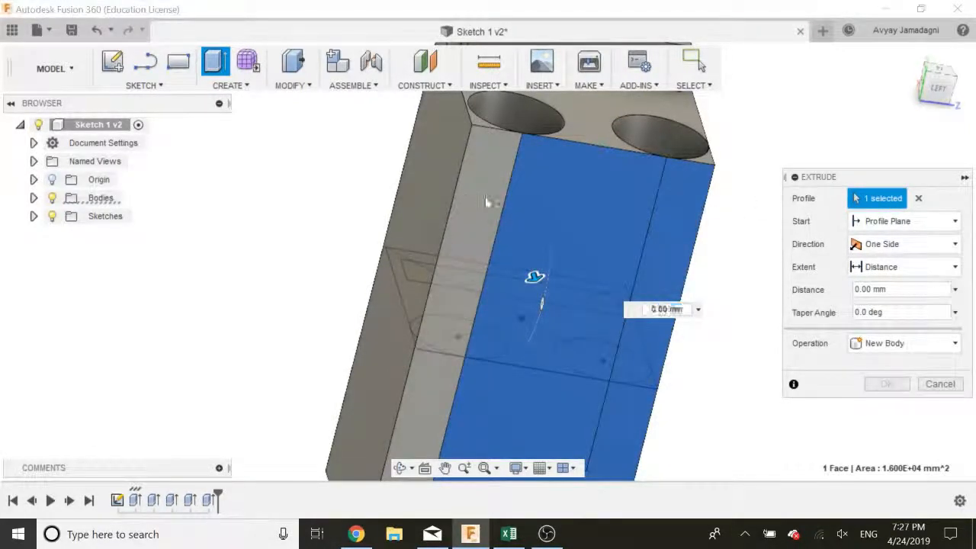
pyautogui.click(486, 203)
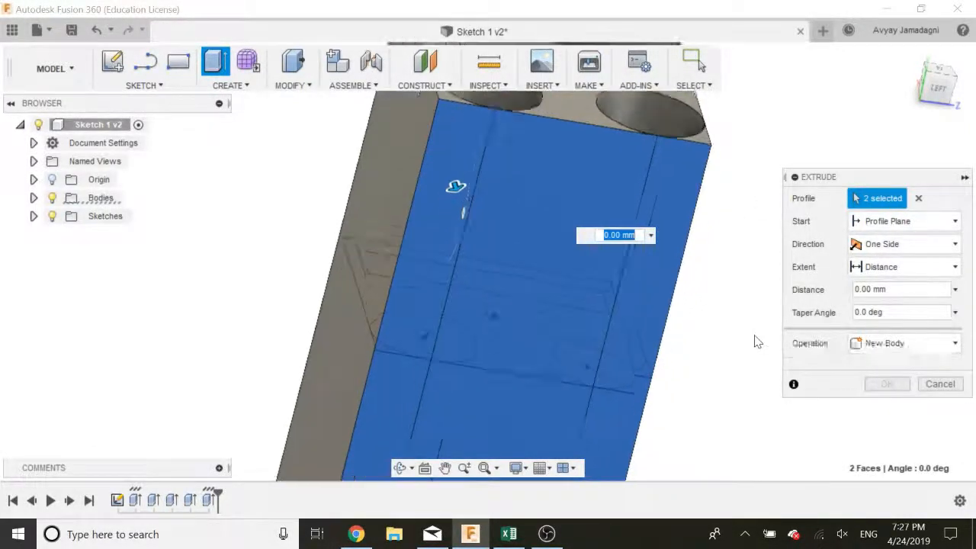
pyautogui.write('1')
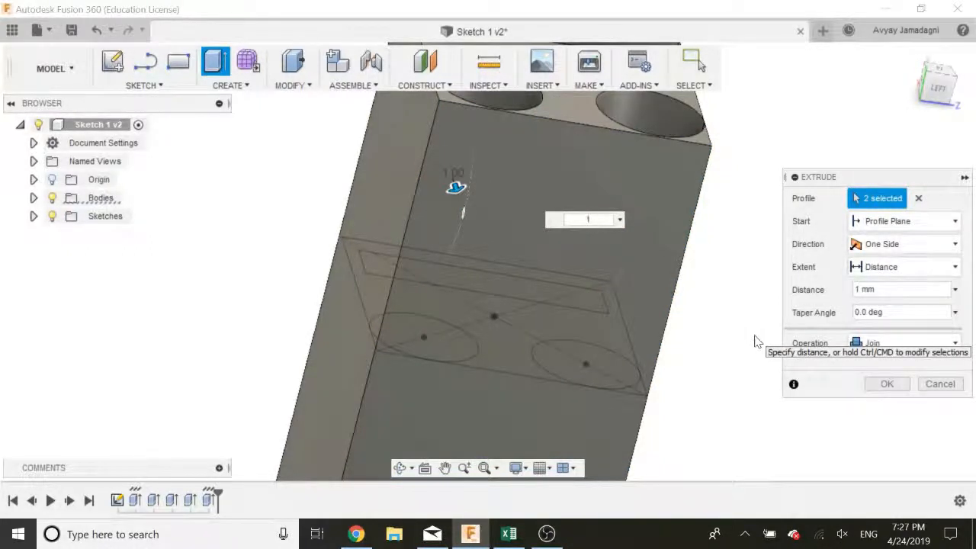
pyautogui.press('Return')
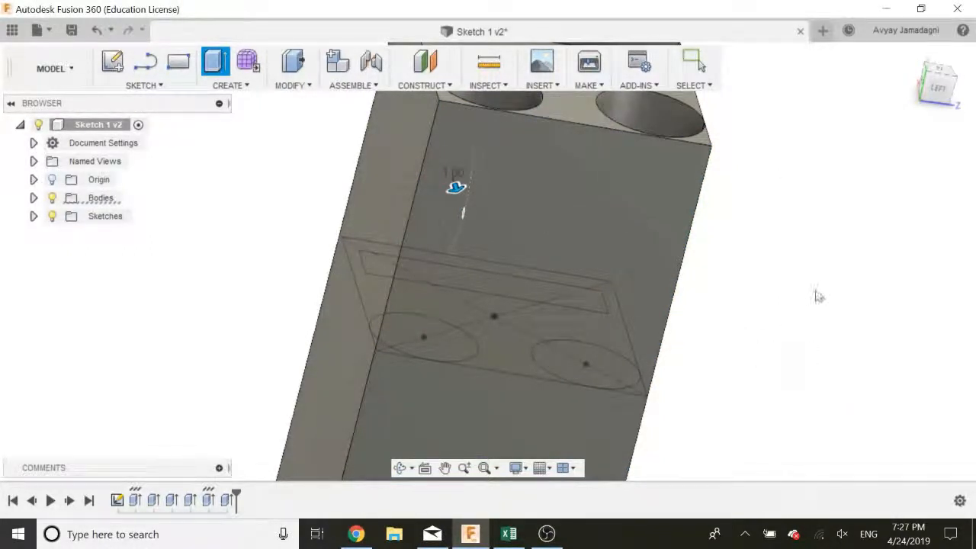
# Extrude the large face on the front side of the block outward by 1 mm, joined to the body.
pyautogui.moveTo(815, 297)
pyautogui.keyDown('shift'); pyautogui.mouseDown(button='middle')
pyautogui.moveTo(686, 218)
pyautogui.moveTo(420, 248)
pyautogui.mouseUp(button='middle'); pyautogui.keyUp('shift')
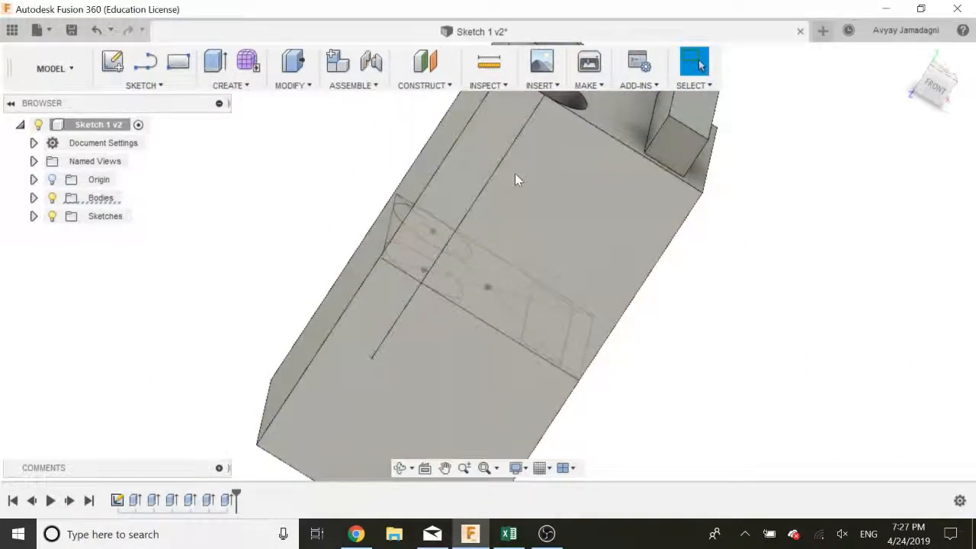
pyautogui.press('e')
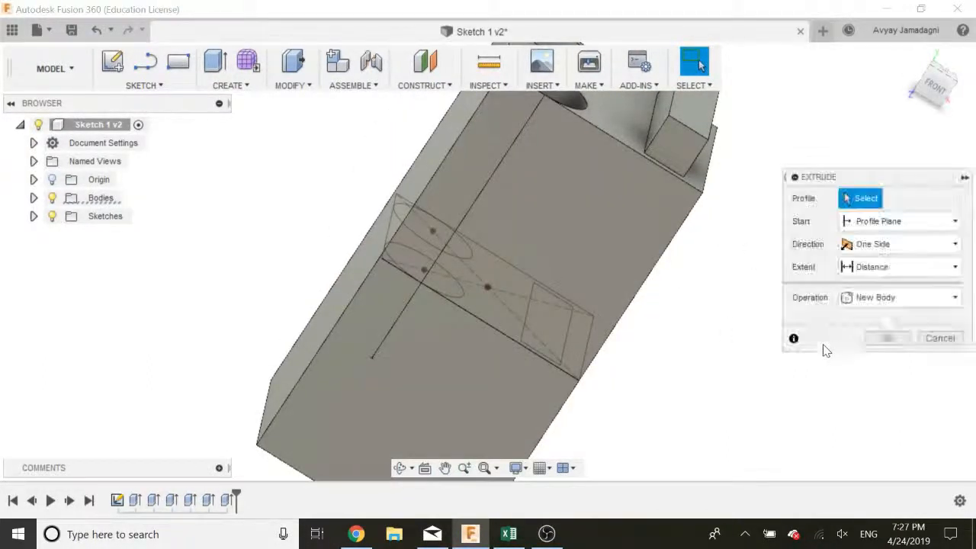
pyautogui.click(595, 265)
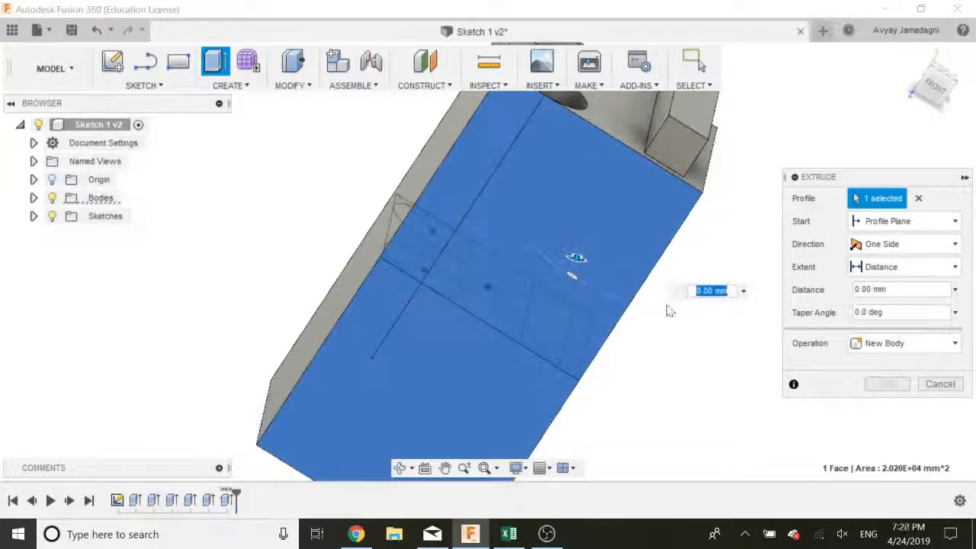
pyautogui.write('1')
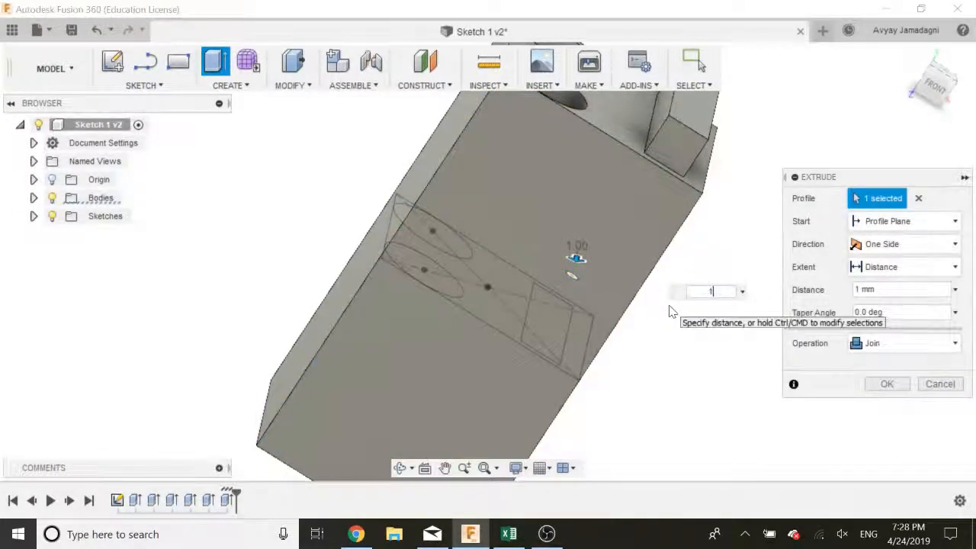
pyautogui.press('Return')
# Hide the design's sketches so that only the solid body is displayed.
pyautogui.click(399, 468)
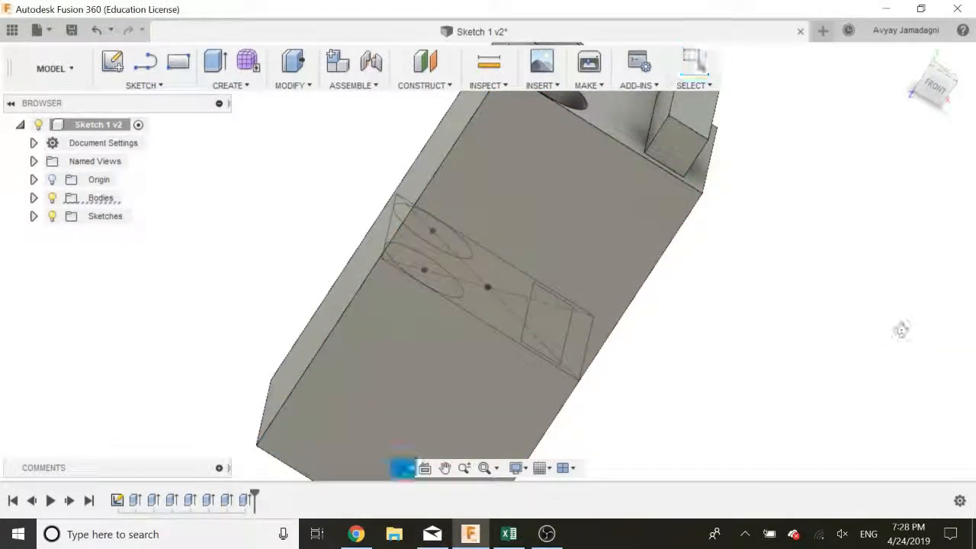
pyautogui.moveTo(849, 371); pyautogui.dragTo(862, 354)
pyautogui.press('Escape')
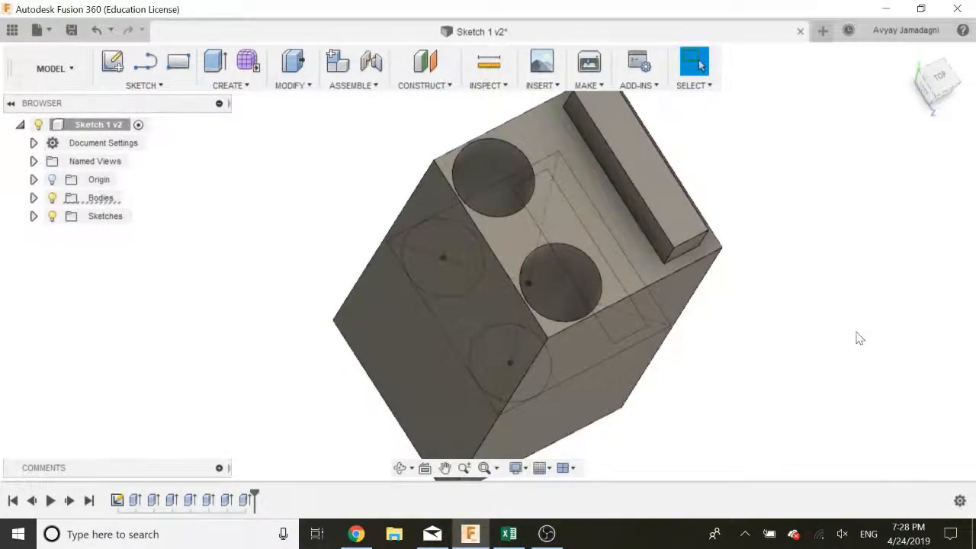
pyautogui.moveTo(857, 334)
pyautogui.keyDown('shift'); pyautogui.mouseDown(button='middle')
pyautogui.moveTo(831, 312)
pyautogui.moveTo(805, 255)
pyautogui.moveTo(870, 343)
pyautogui.moveTo(706, 277)
pyautogui.moveTo(769, 311)
pyautogui.moveTo(780, 294)
pyautogui.moveTo(779, 303)
pyautogui.mouseUp(button='middle'); pyautogui.keyUp('shift')
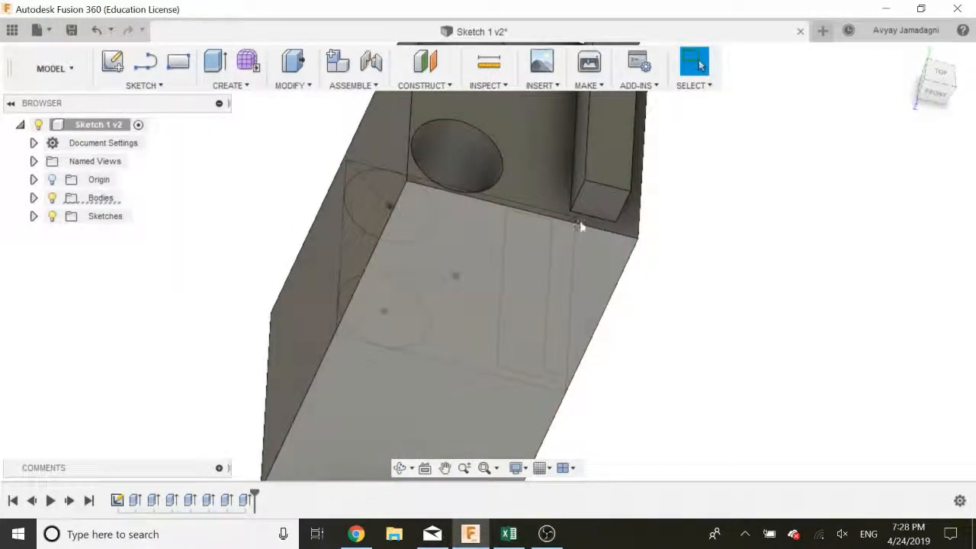
pyautogui.scroll(-3, 388, 197)
pyautogui.moveTo(303, 205)
pyautogui.mouseDown(button='middle')
pyautogui.moveTo(327, 212)
pyautogui.moveTo(336, 236)
pyautogui.mouseUp(button='middle')
pyautogui.click(52, 216)
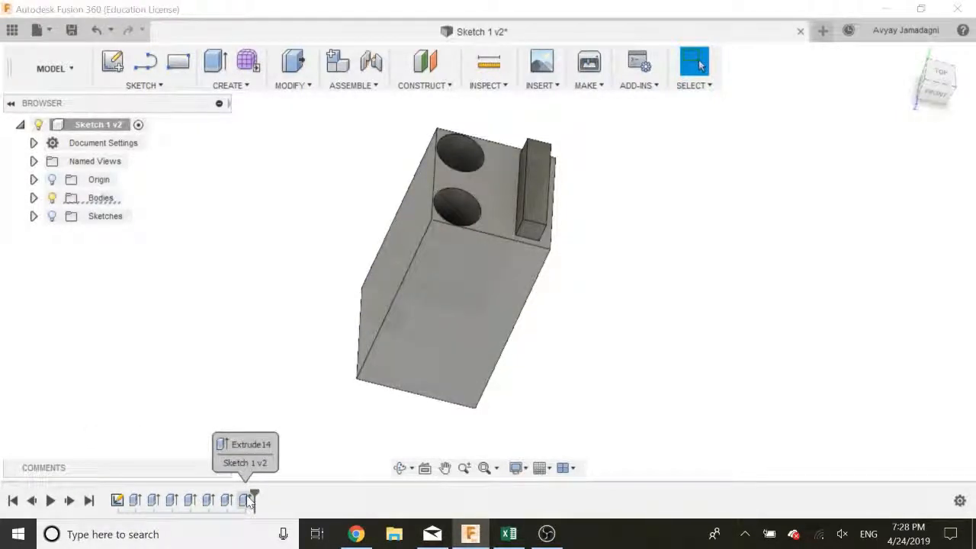
# Save the design as a new version with the description "User Saved".
pyautogui.moveTo(304, 313); pyautogui.dragTo(351, 324, button='middle')
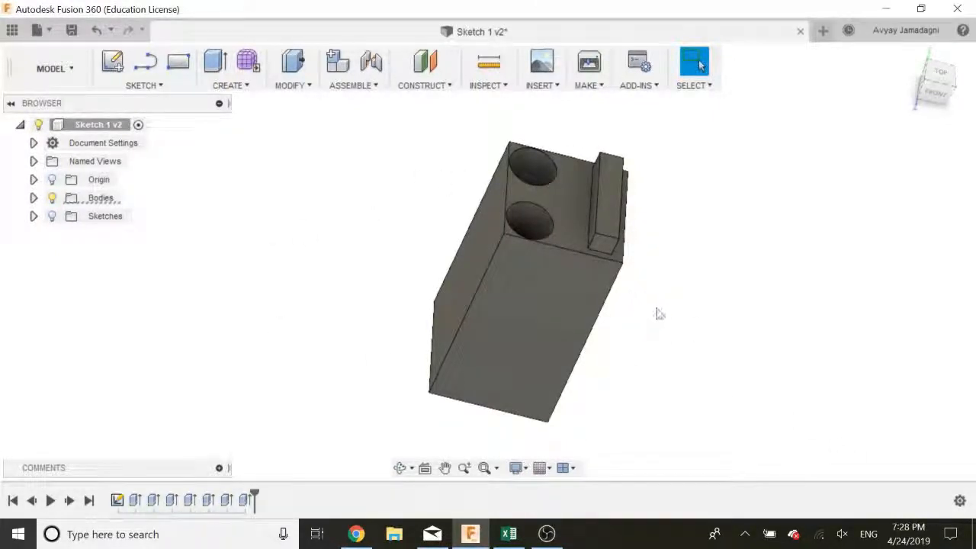
pyautogui.scroll(-1, 673, 281)
pyautogui.moveTo(670, 280); pyautogui.dragTo(628, 269, button='middle')
pyautogui.scroll(1, 628, 271)
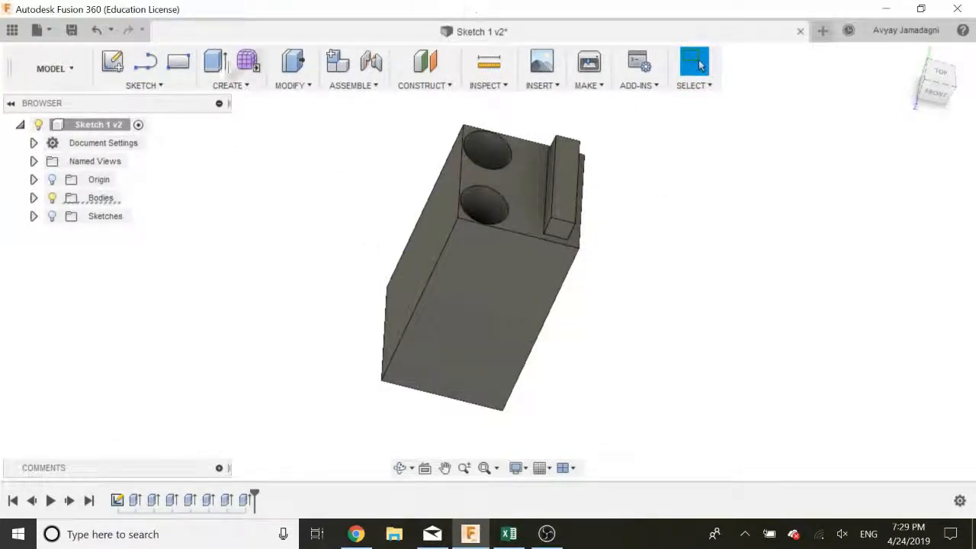
pyautogui.click(71, 30)
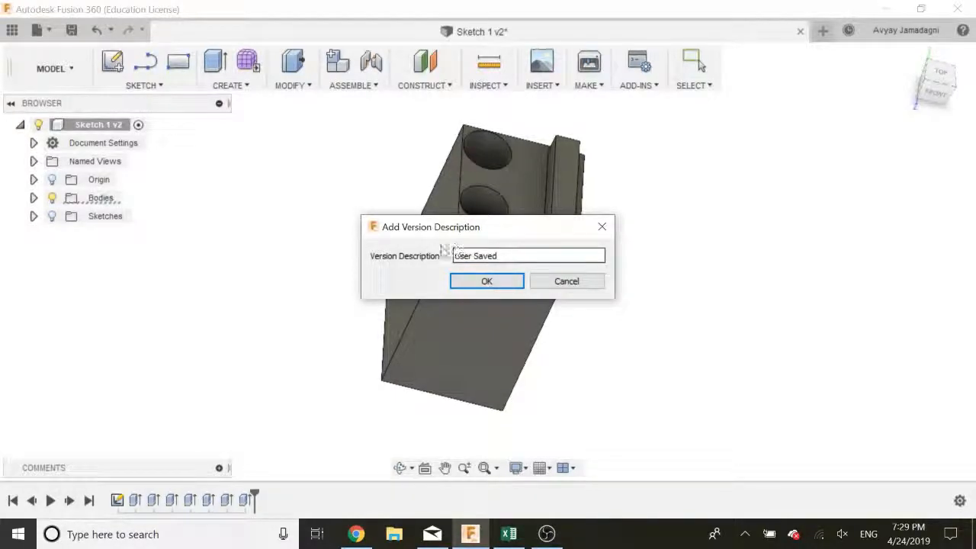
pyautogui.click(510, 280)
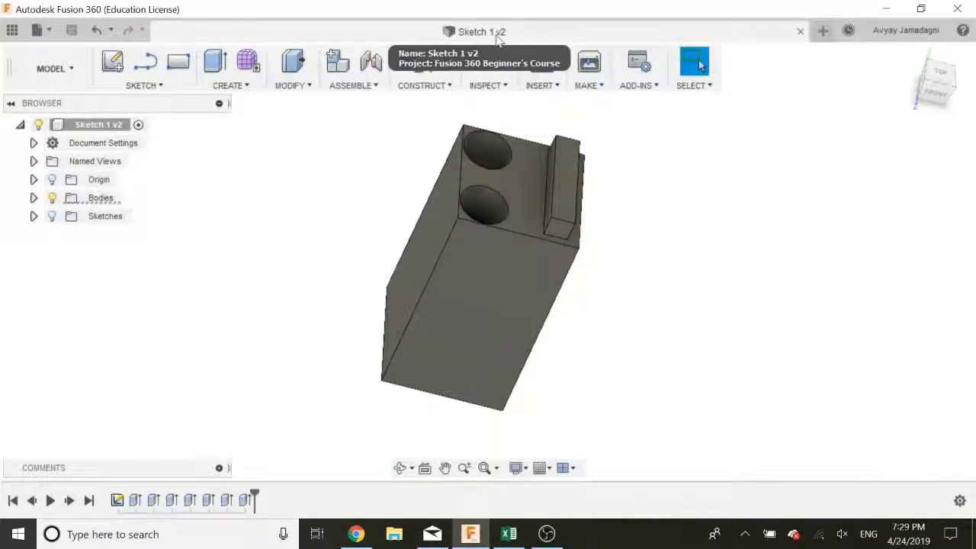
# Rename the saved Sketch 1 design in the project data to "Product 1" and return to the full model view.
pyautogui.click(13, 32)
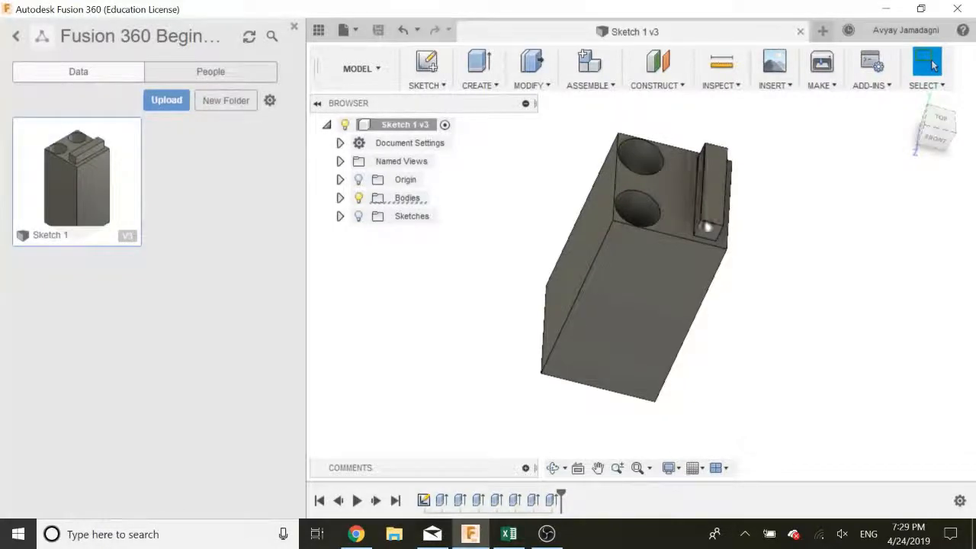
pyautogui.rightClick(54, 241)
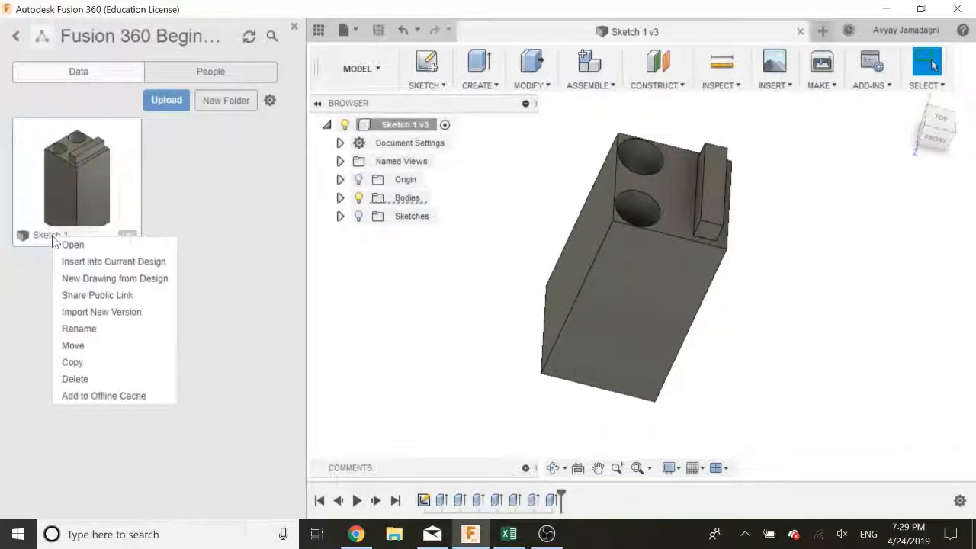
pyautogui.click(76, 329)
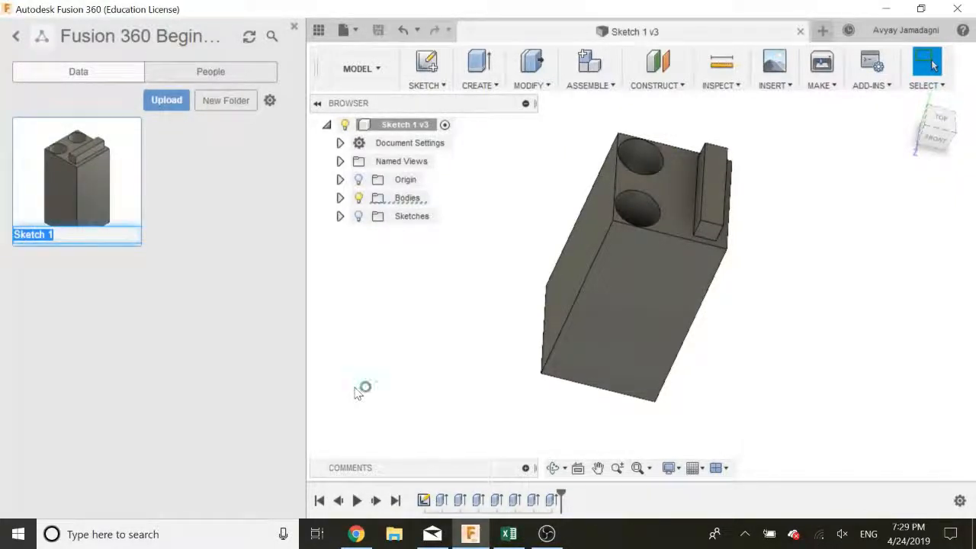
pyautogui.write('Product')
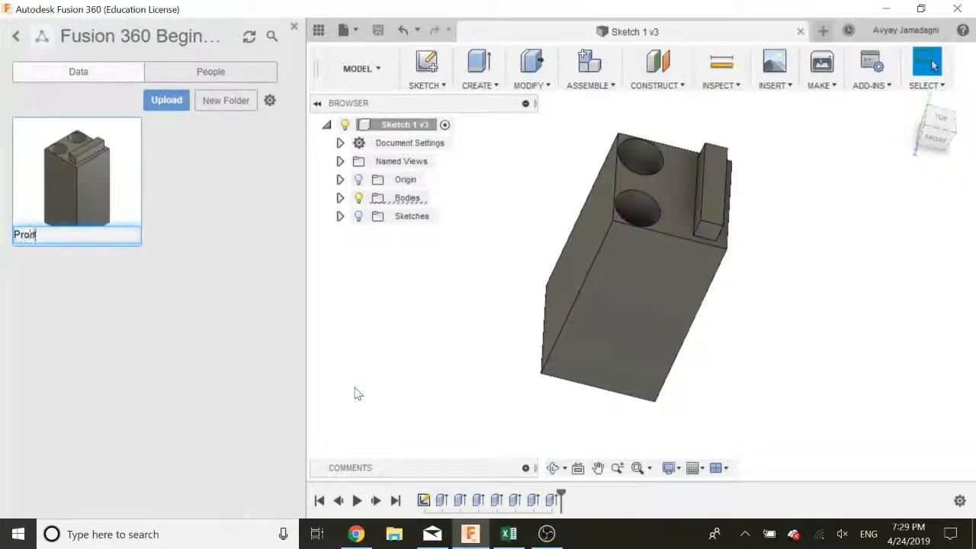
pyautogui.write(' 1')
pyautogui.press('Return')
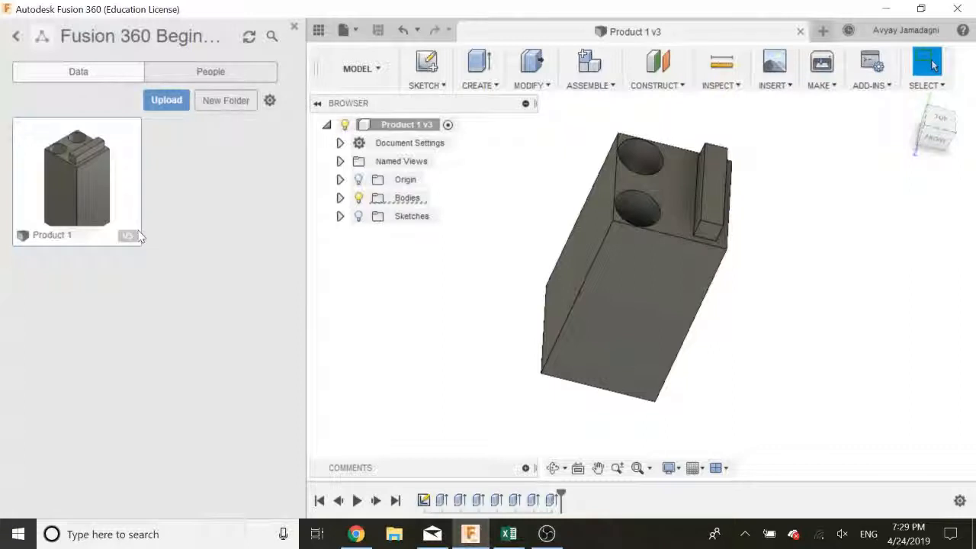
pyautogui.click(318, 29)
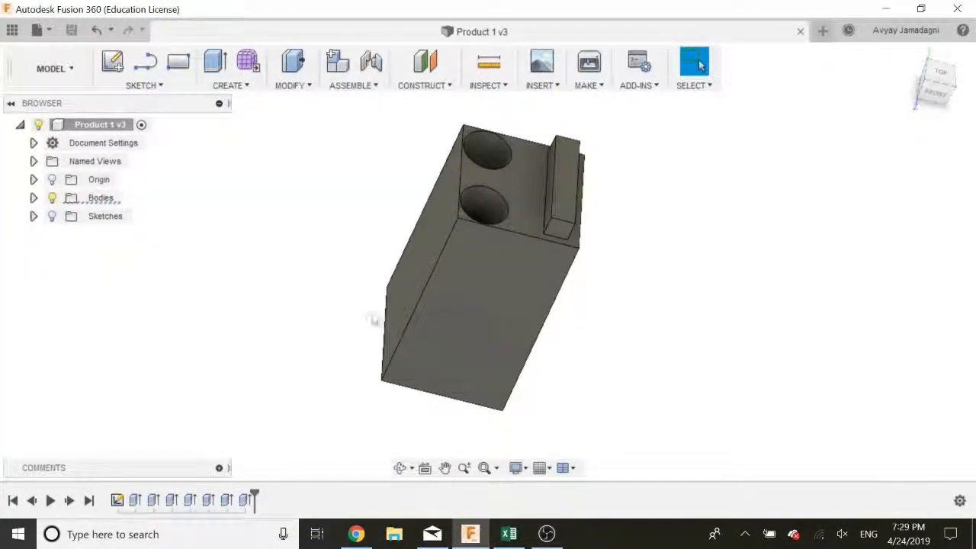